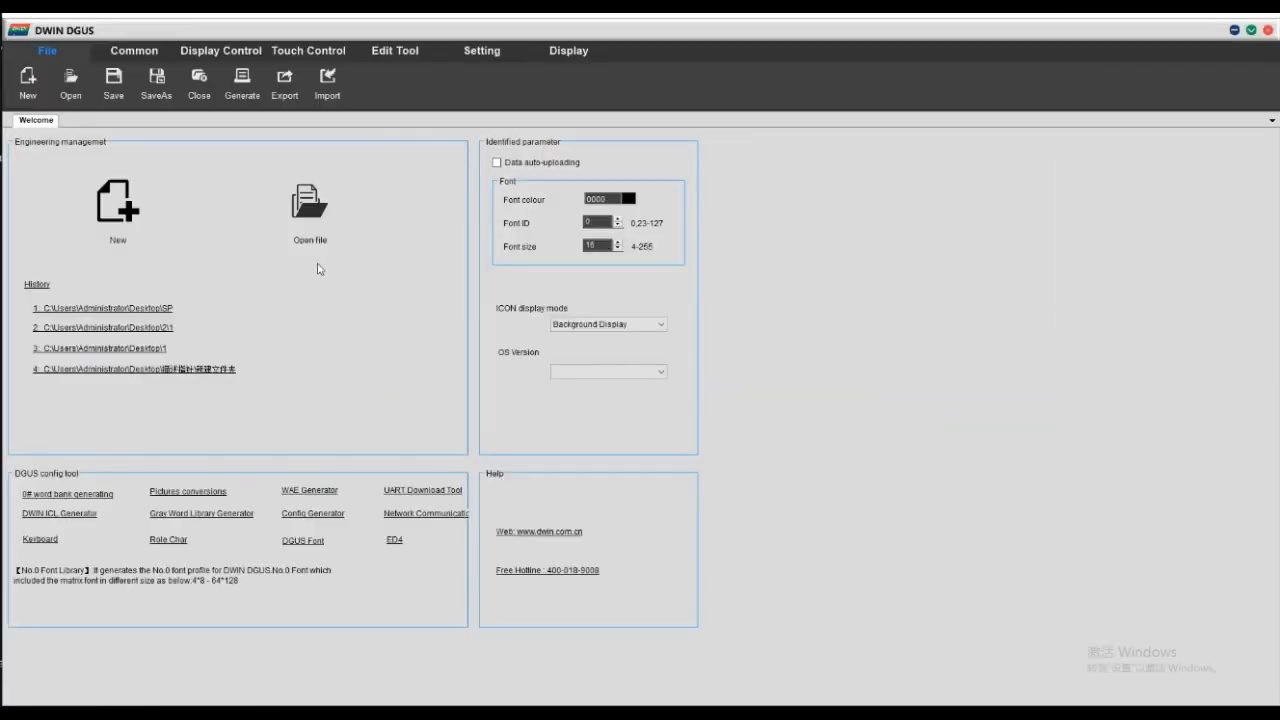
# Create a new 800X480 project in the SP folder on the desktop.
pyautogui.click(124, 211)
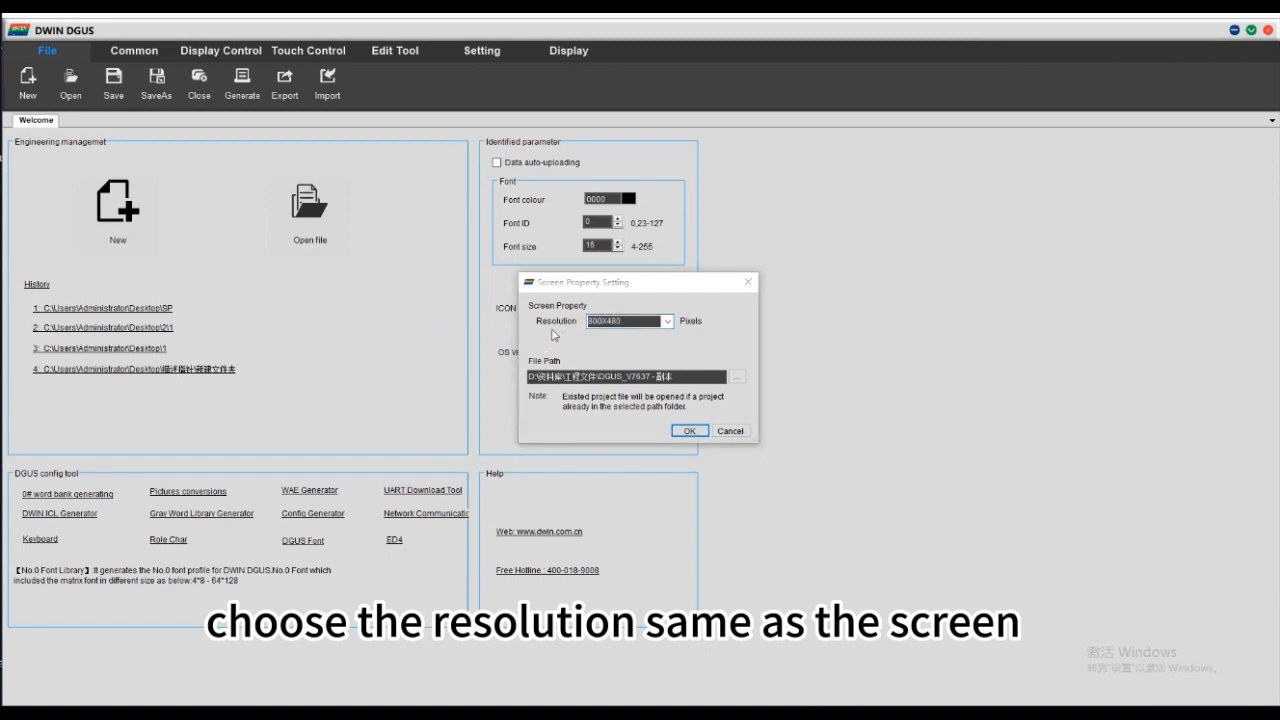
pyautogui.click(627, 361)
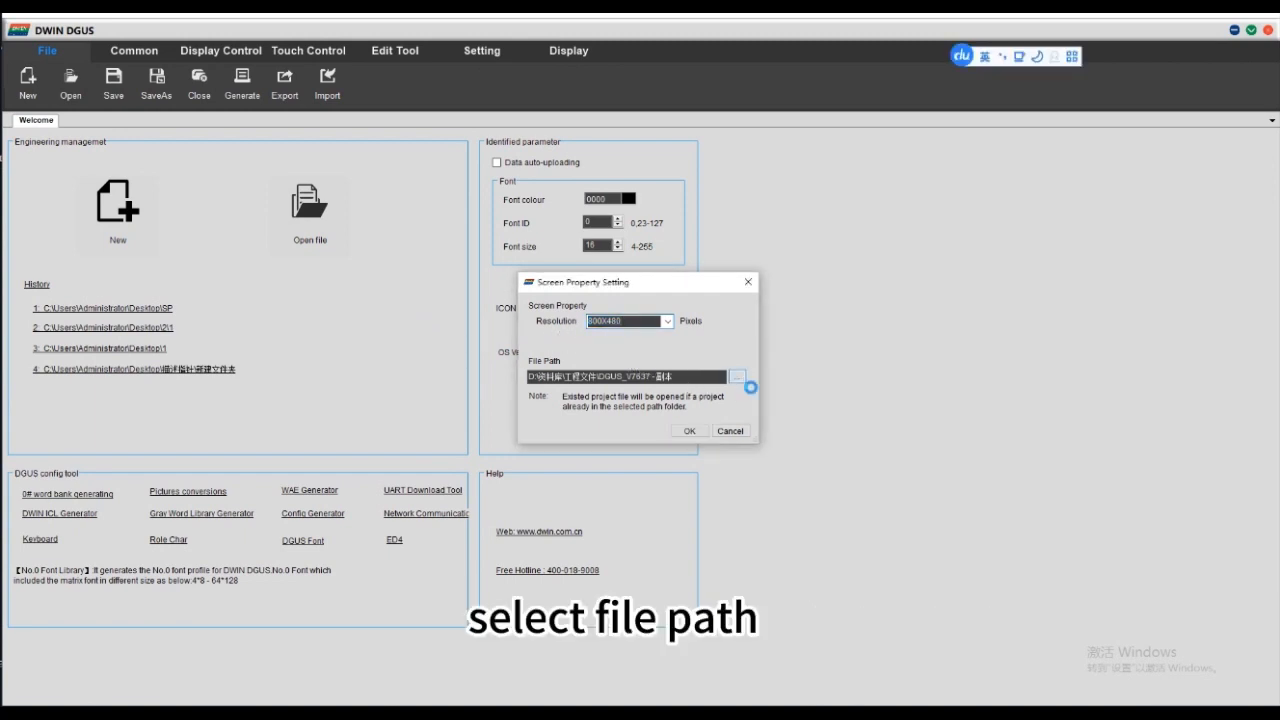
pyautogui.click(740, 378)
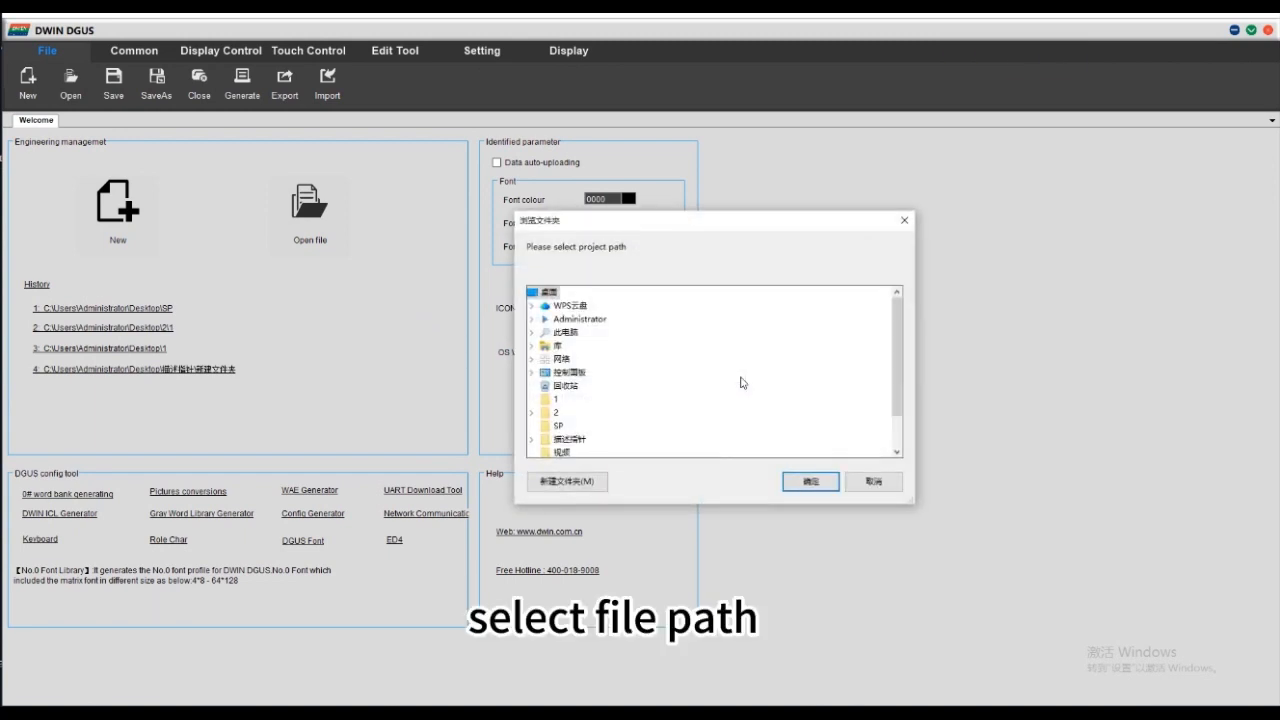
pyautogui.click(558, 427)
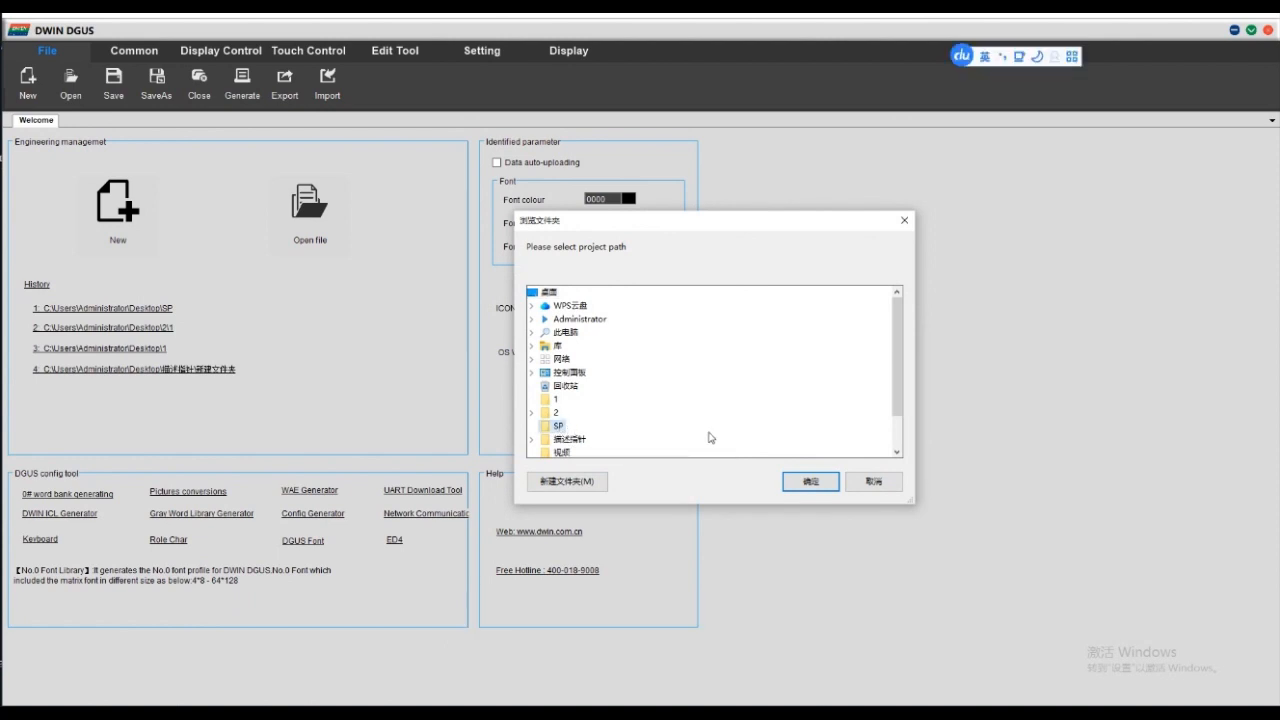
pyautogui.click(812, 482)
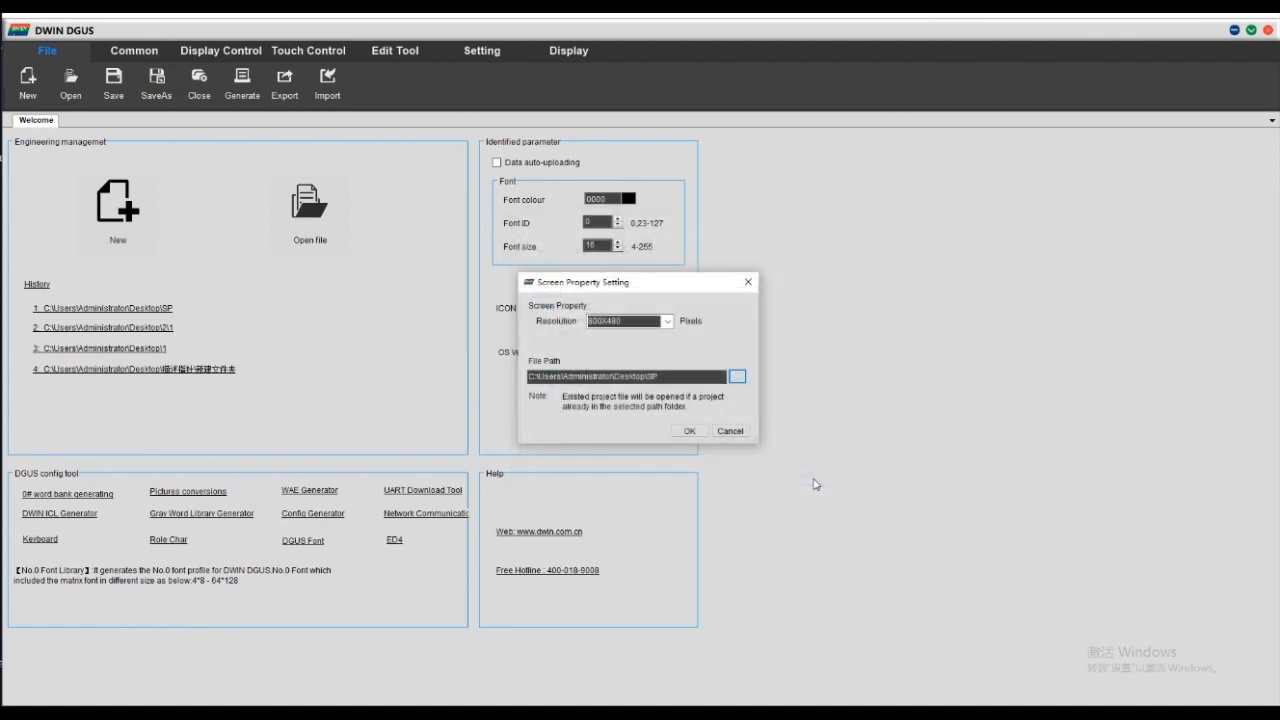
pyautogui.click(690, 432)
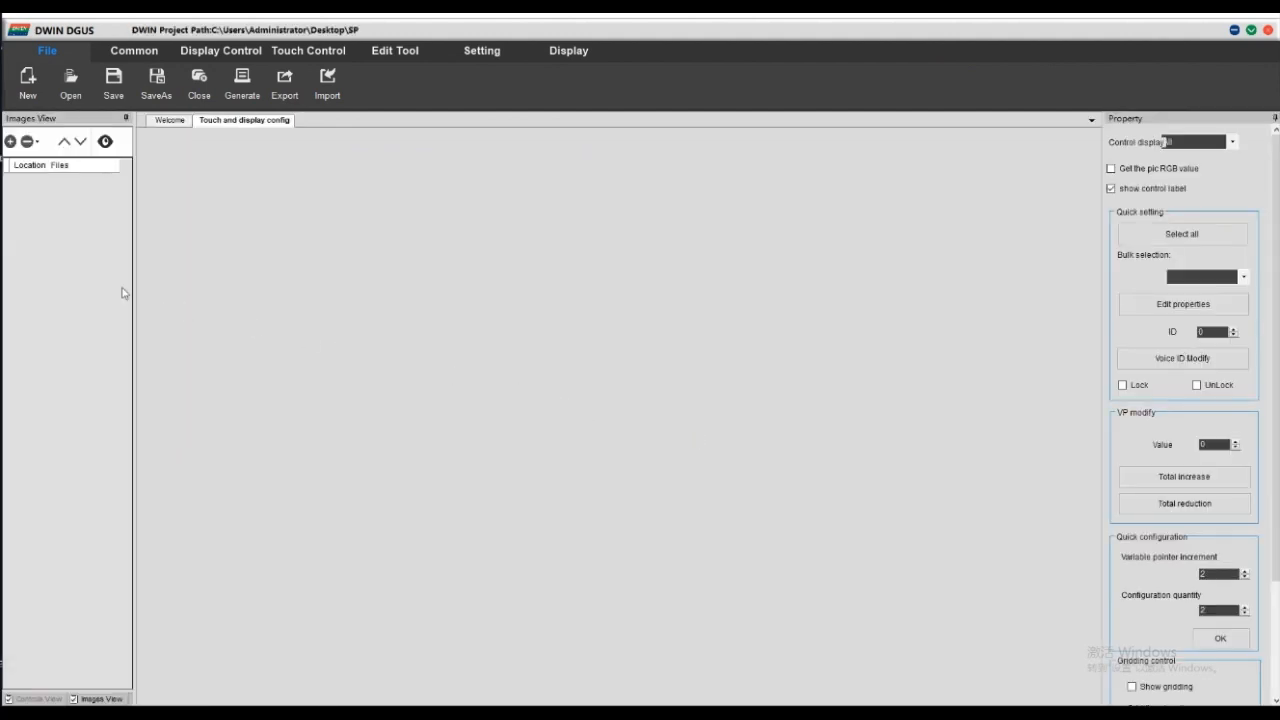
# Add 00.png from the SP folder to the project as the background page.
pyautogui.click(11, 142)
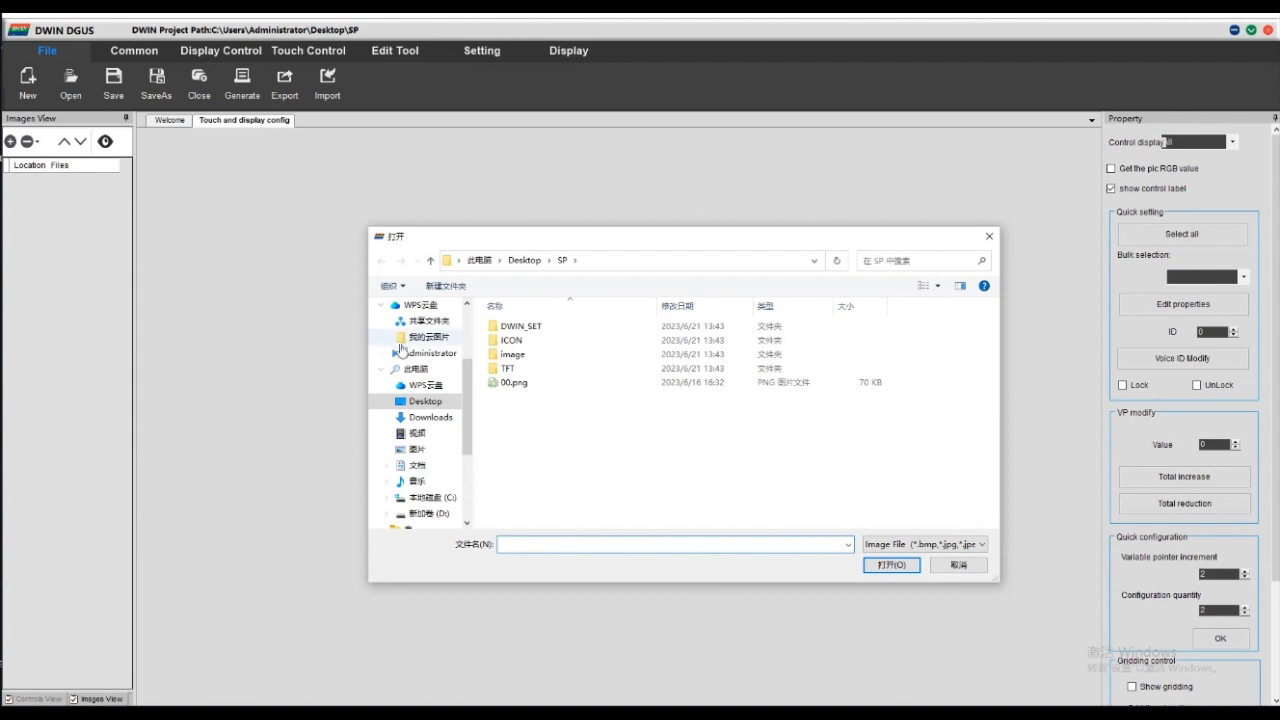
pyautogui.click(513, 383)
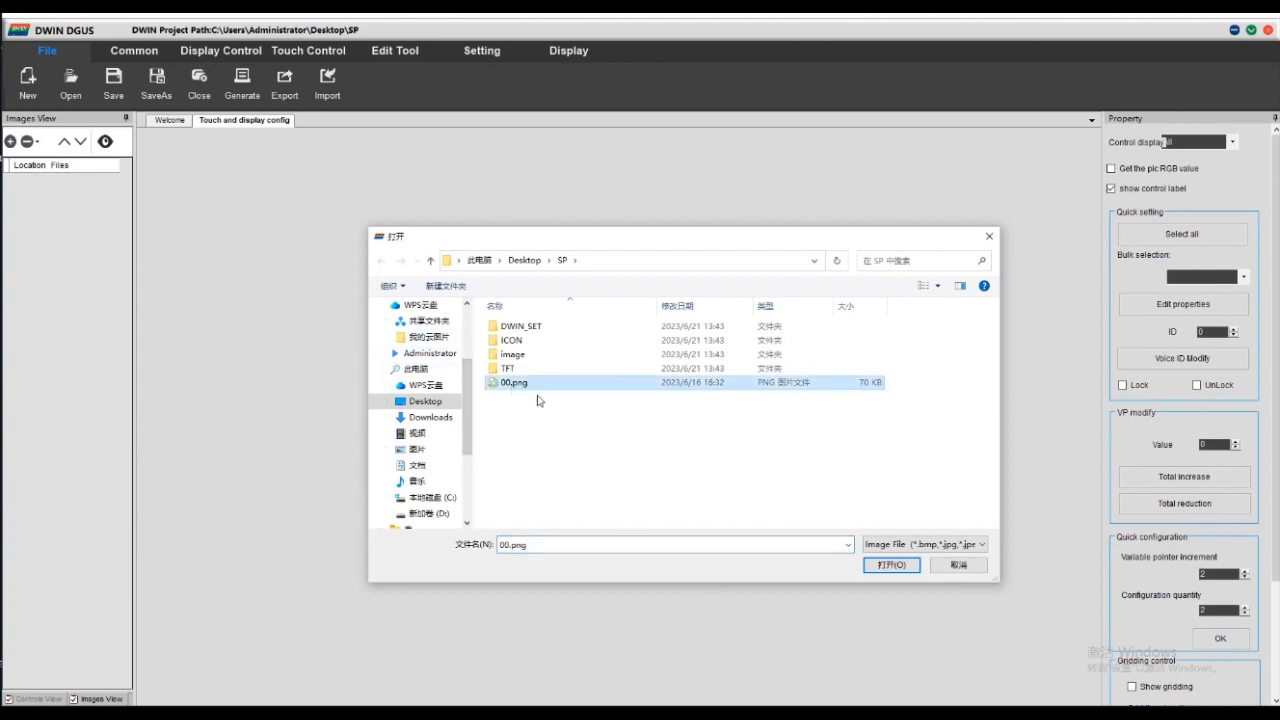
pyautogui.click(875, 566)
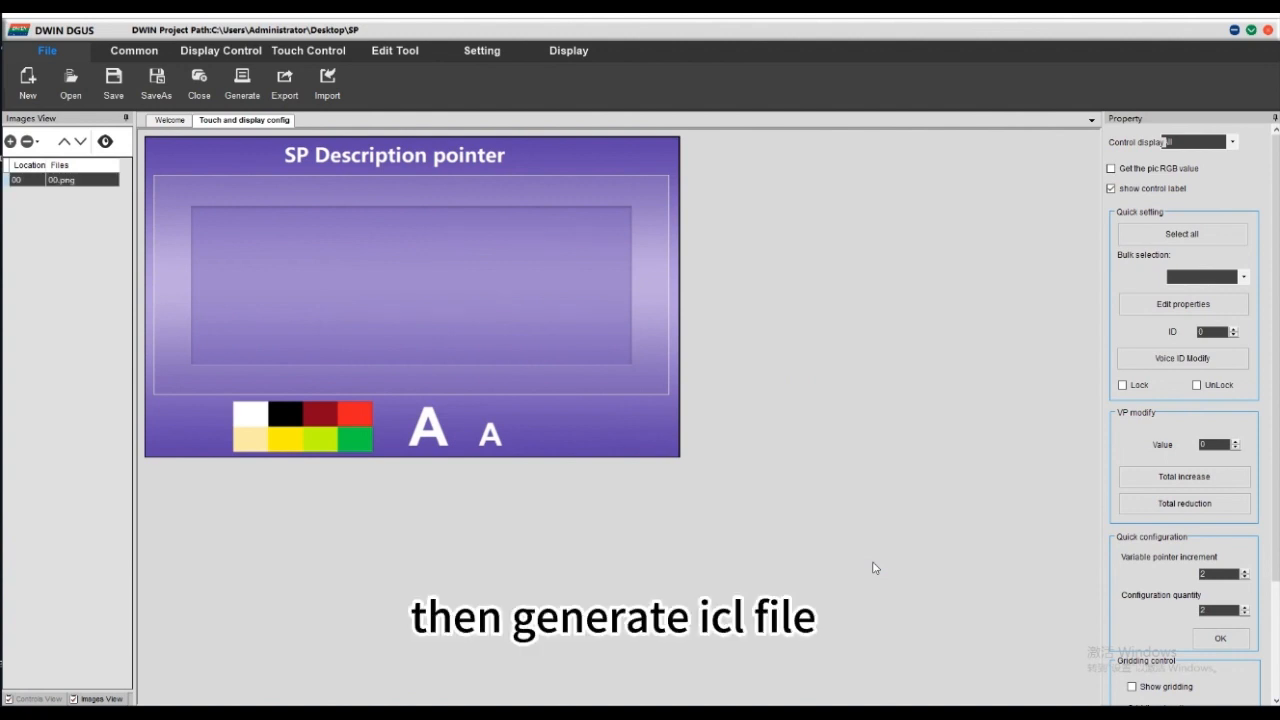
# Open the DGUS ICL Tool and load the background picture 00.png from the DWIN_SET folder.
pyautogui.click(555, 49)
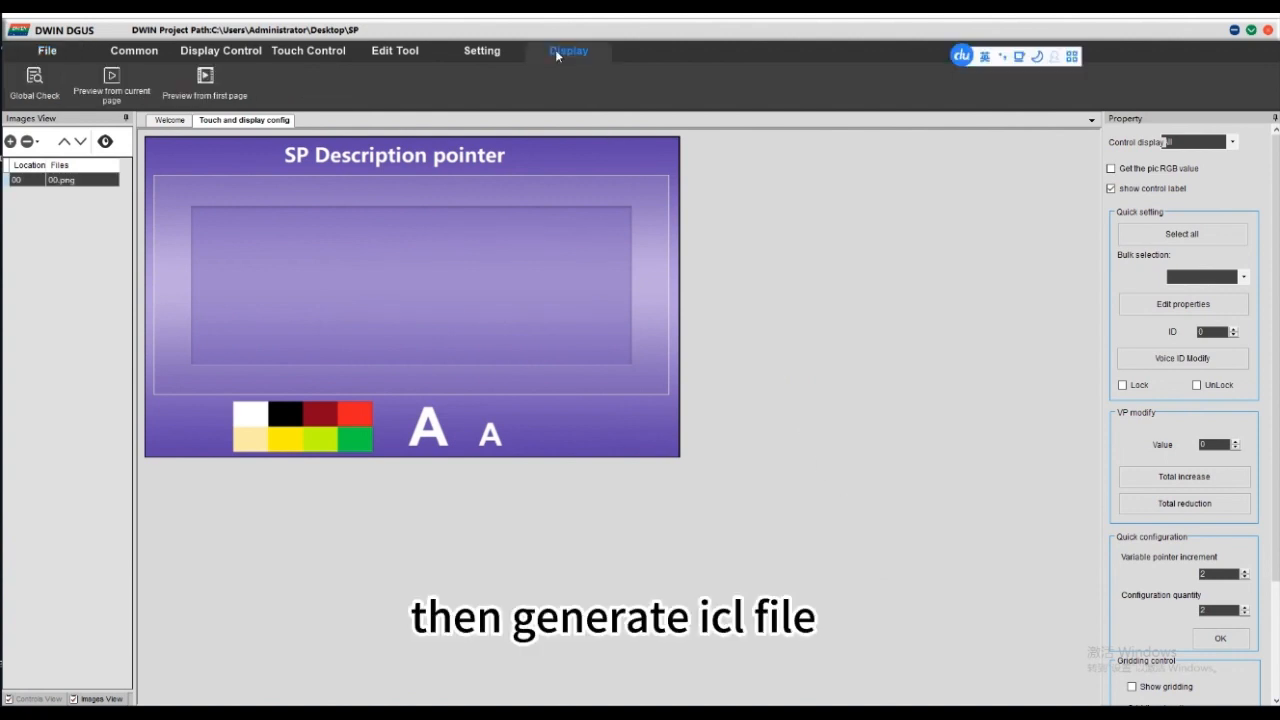
pyautogui.click(516, 55)
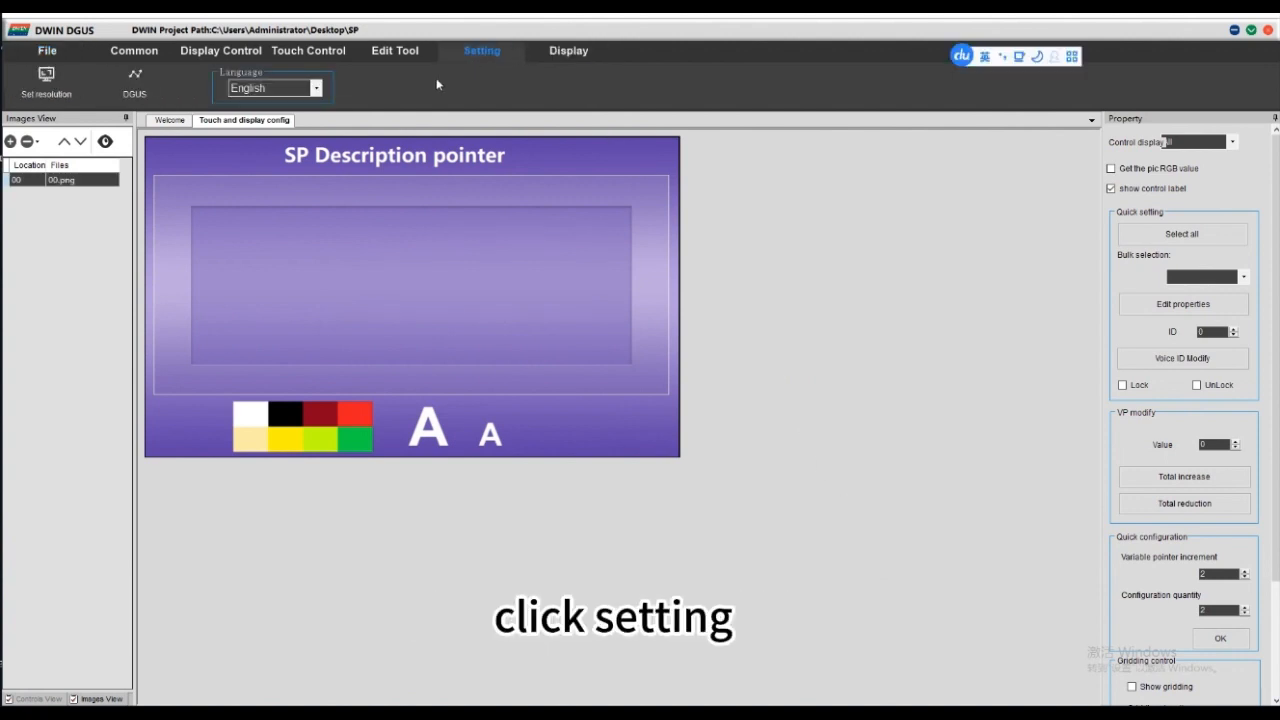
pyautogui.click(140, 93)
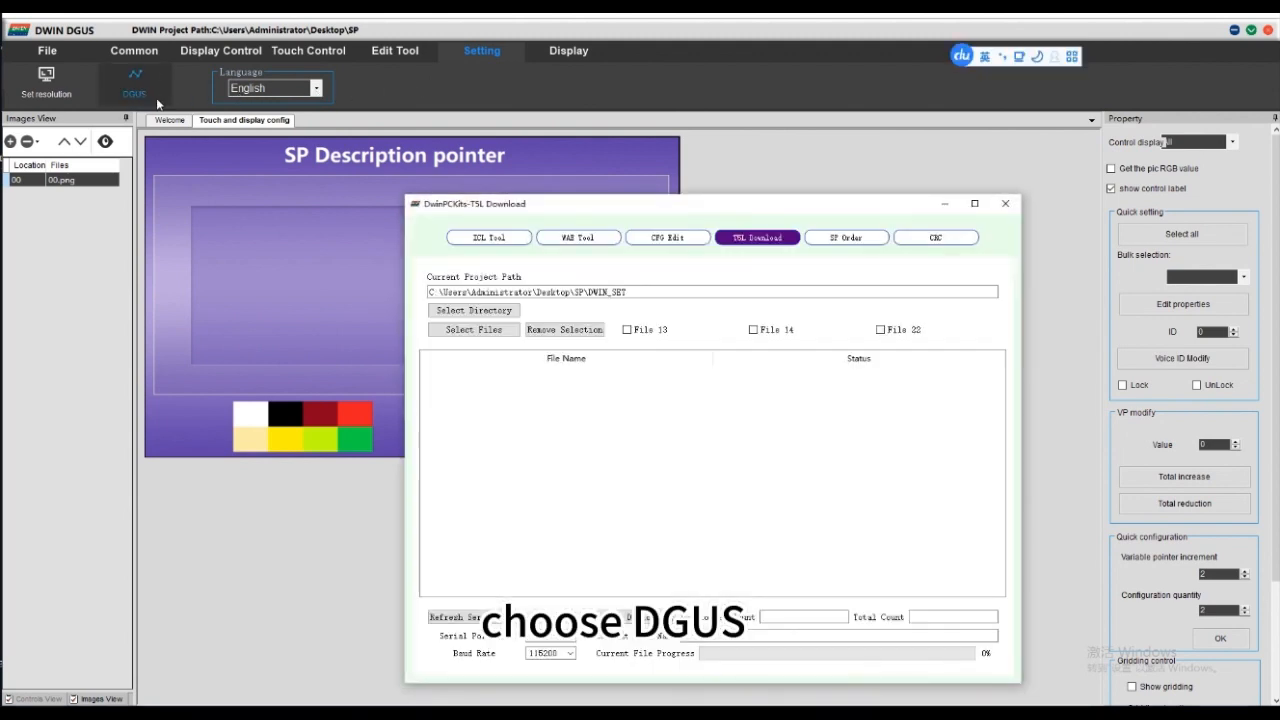
pyautogui.click(457, 240)
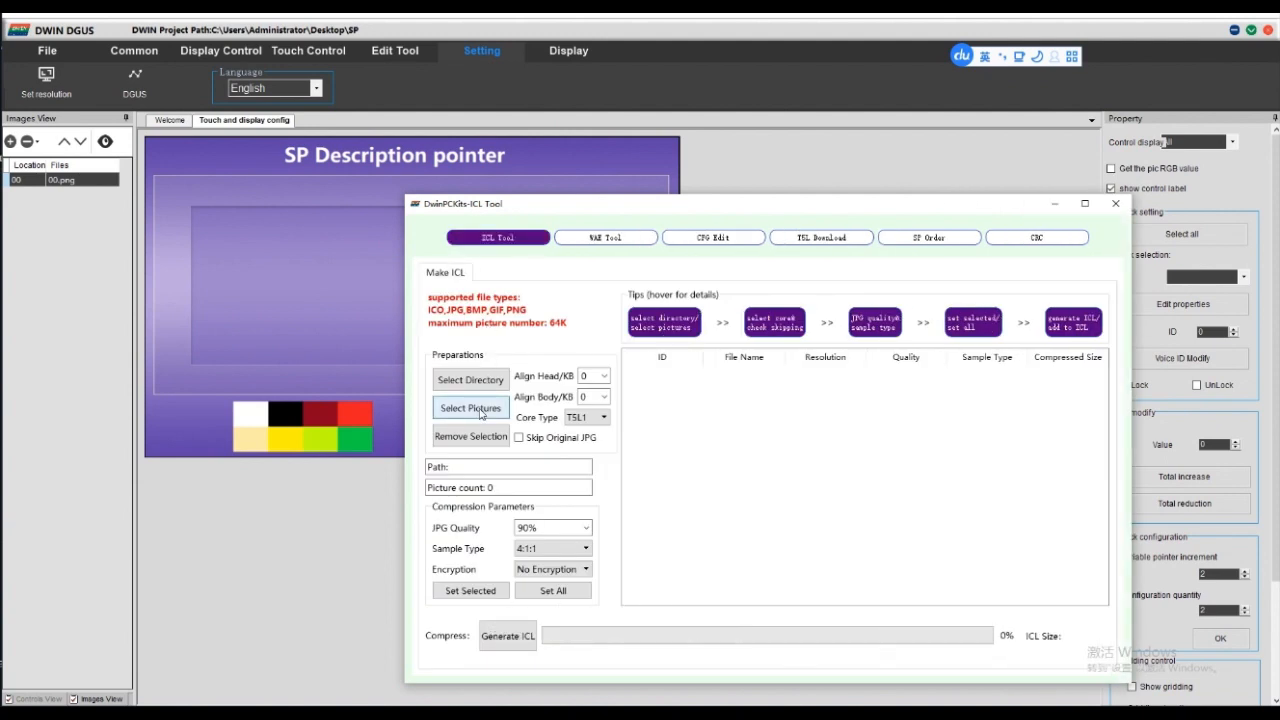
pyautogui.click(481, 414)
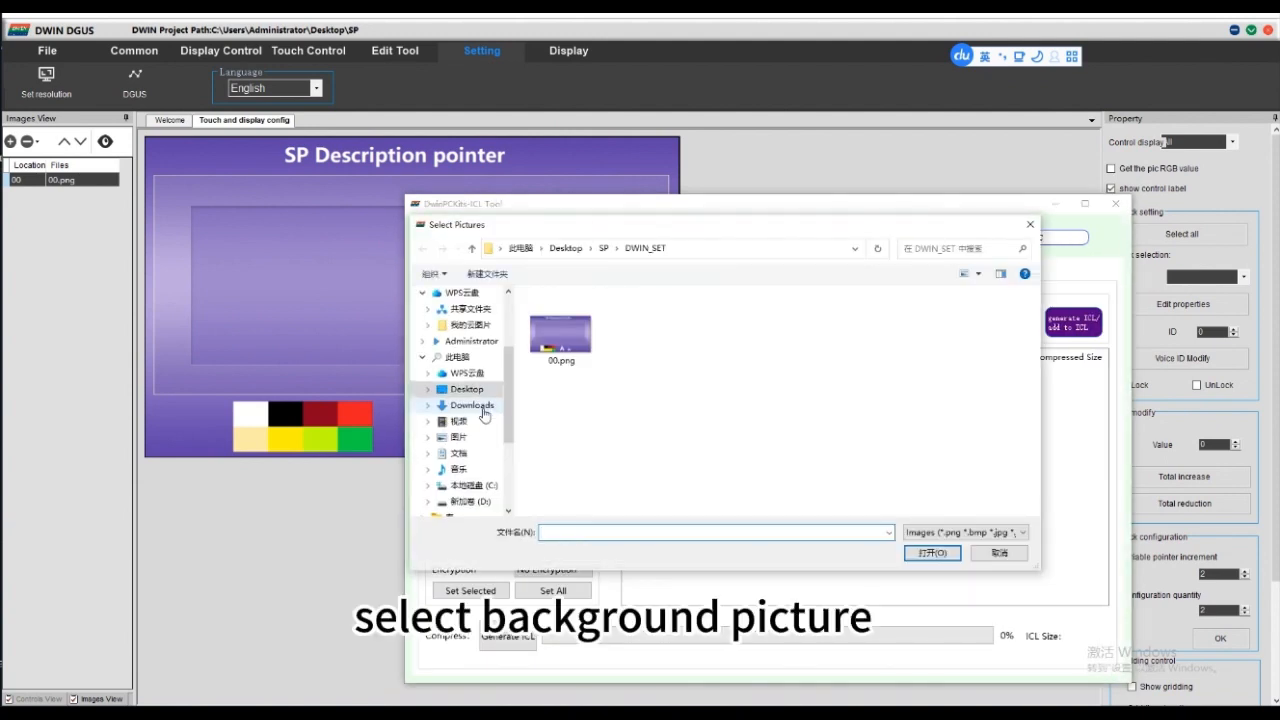
pyautogui.click(561, 344)
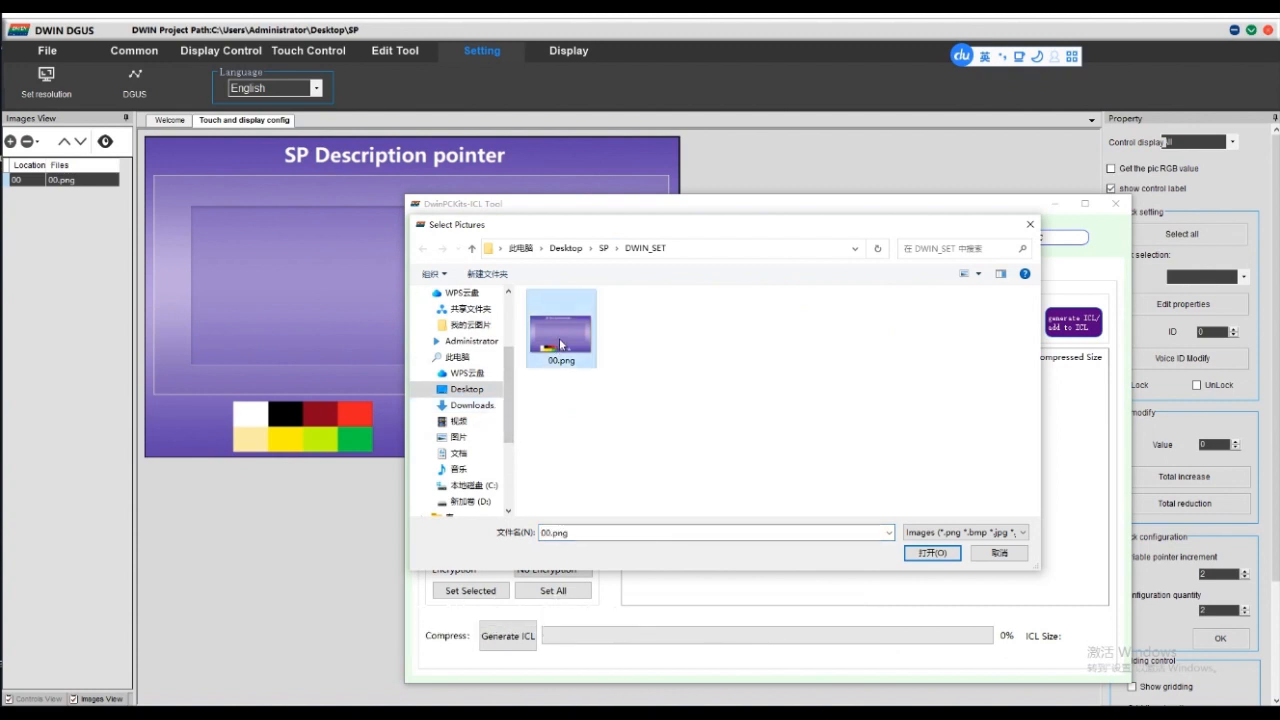
pyautogui.click(918, 551)
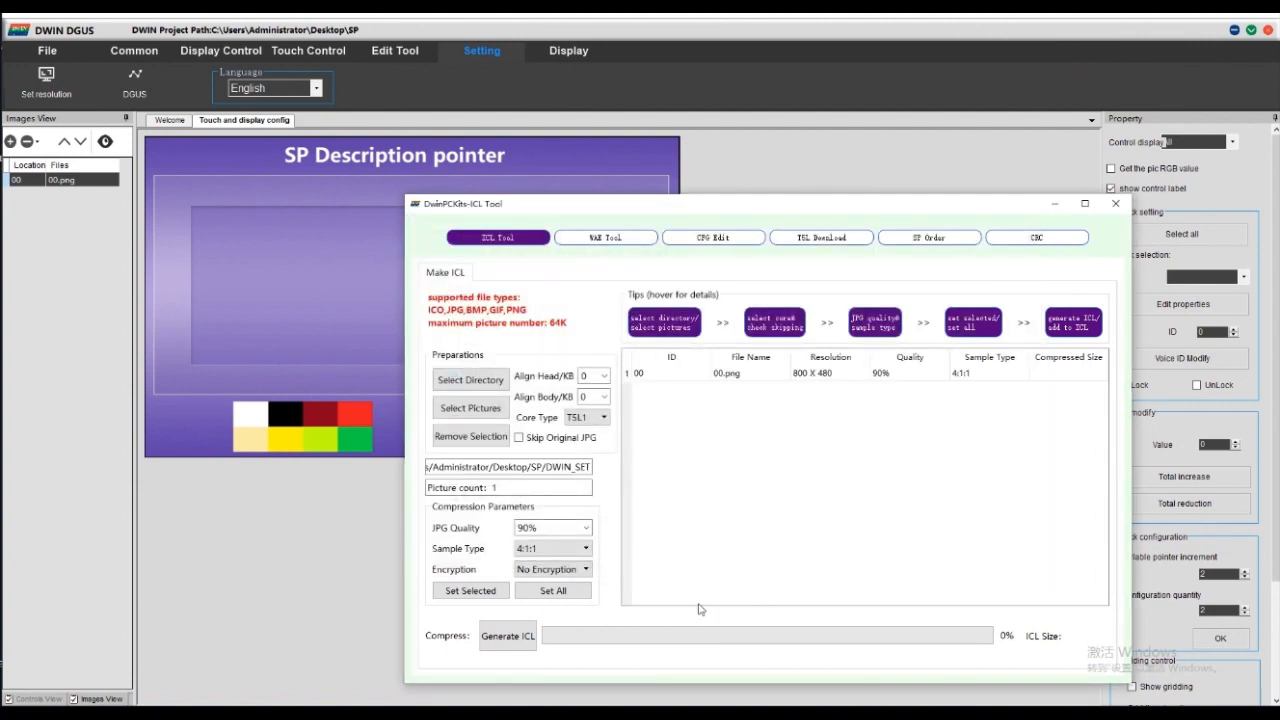
# Generate the ICL file from the loaded picture, save it as 32 in DWIN_SET, and close the tool.
pyautogui.click(517, 640)
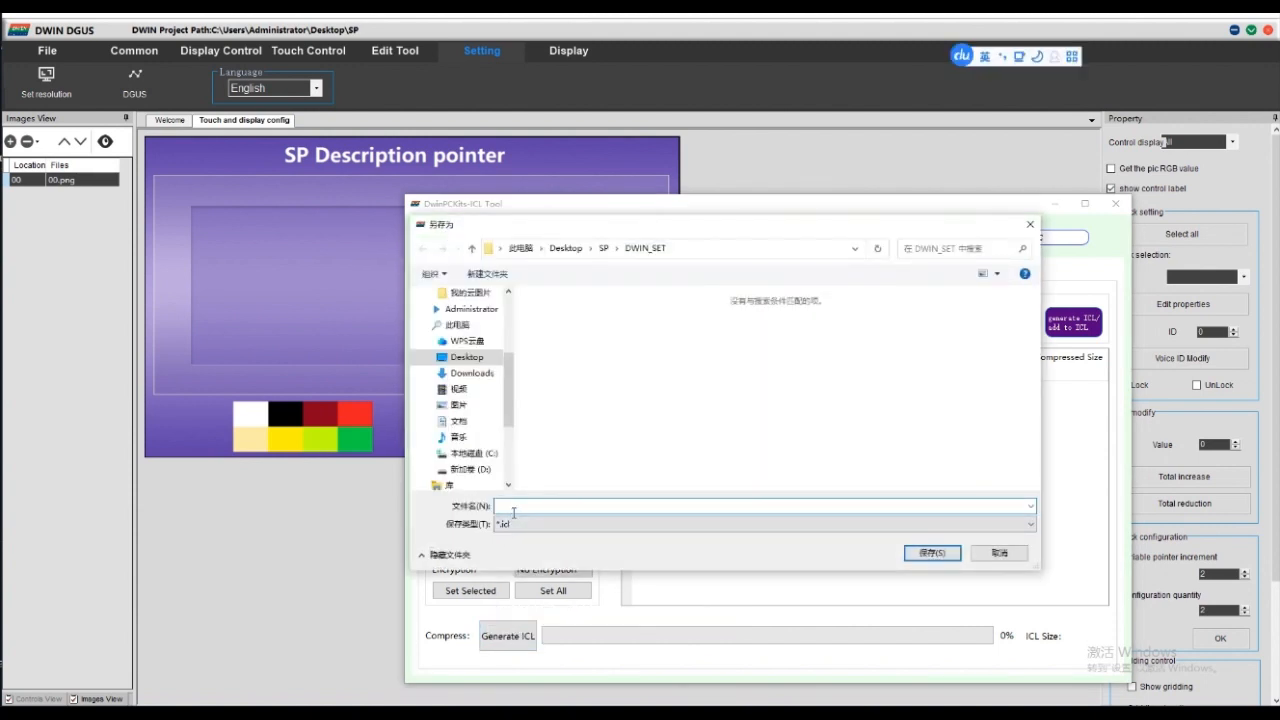
pyautogui.write('32')
pyautogui.click(946, 552)
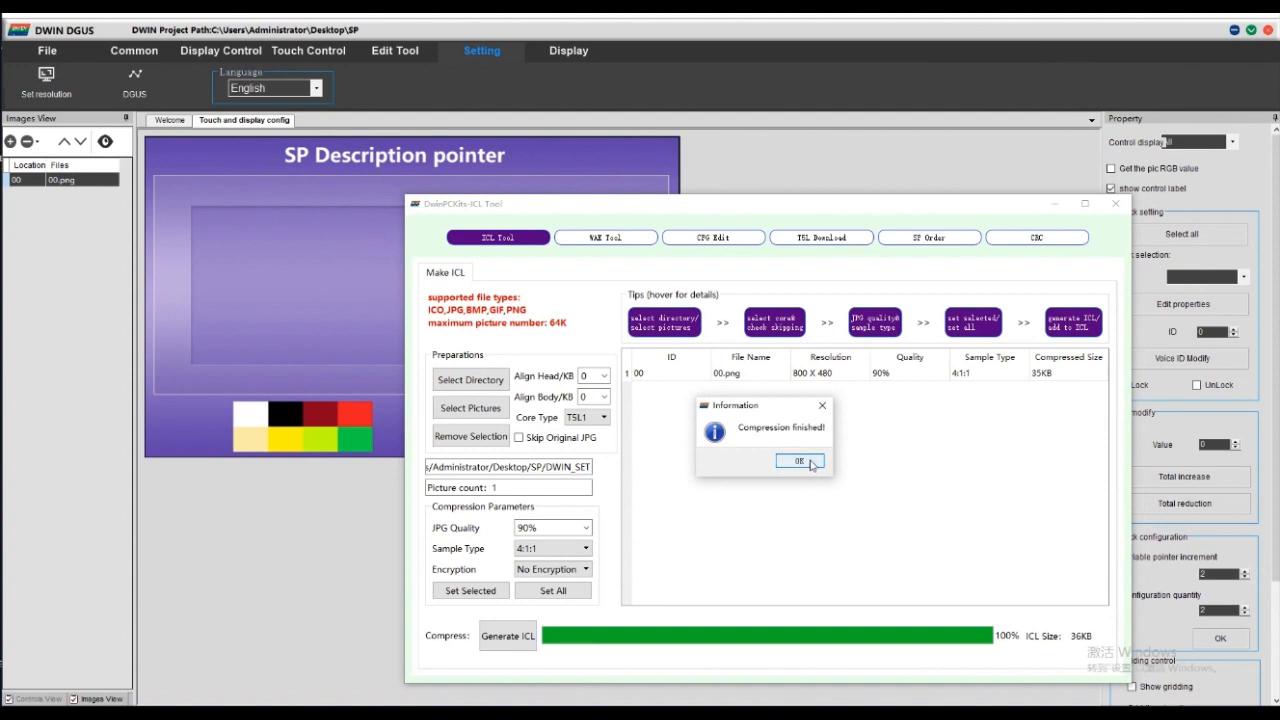
pyautogui.click(799, 461)
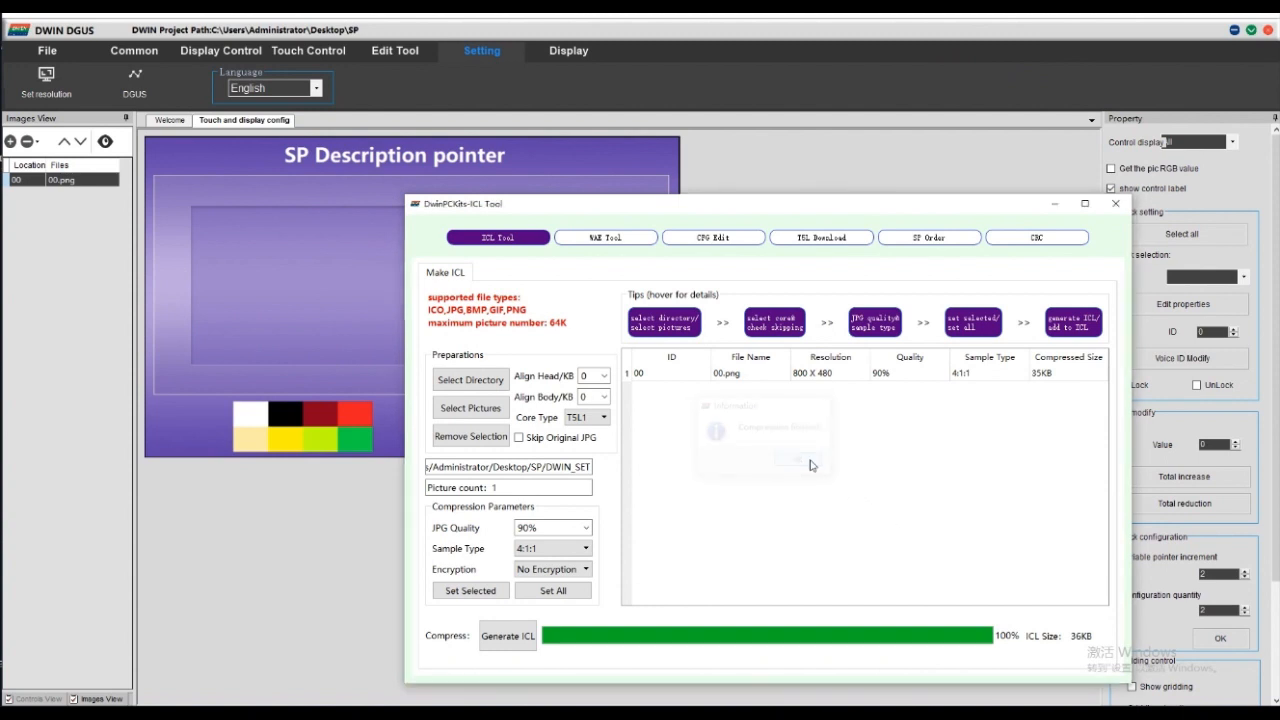
pyautogui.click(1116, 205)
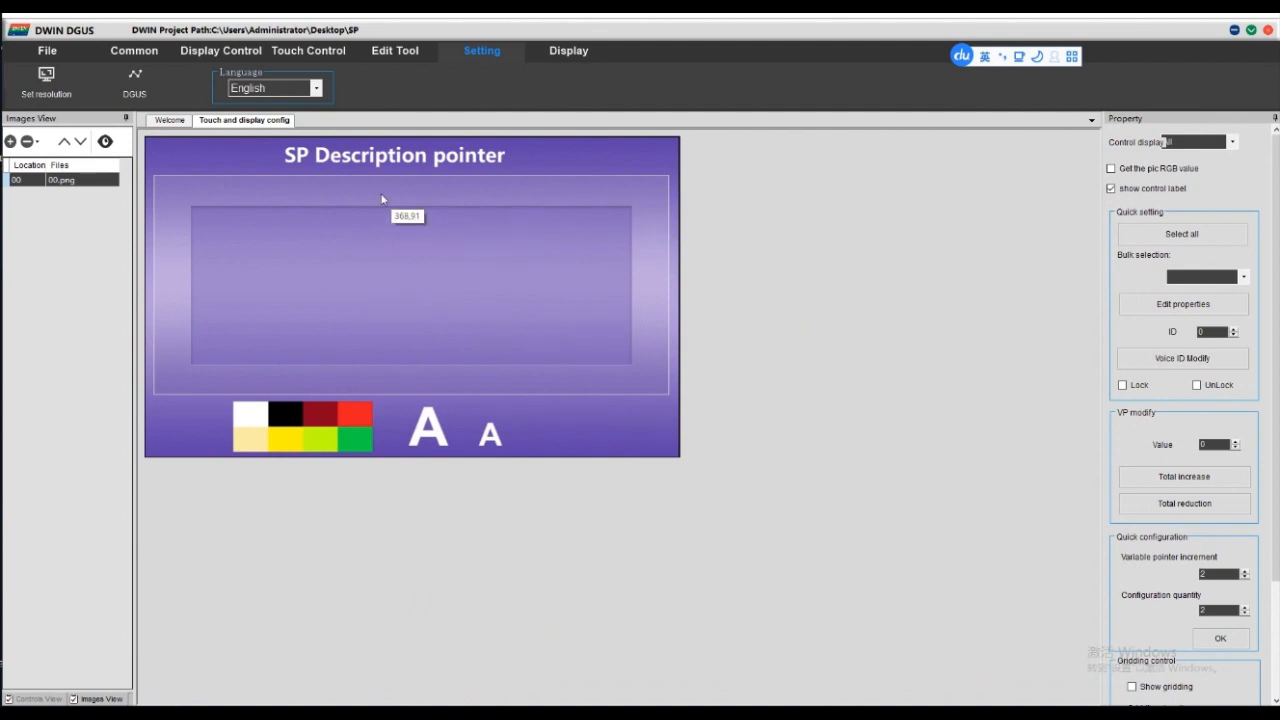
# Draw a data variable display about 665 by 124 pixels across the middle of the inner rectangle on page 00.
pyautogui.click(231, 52)
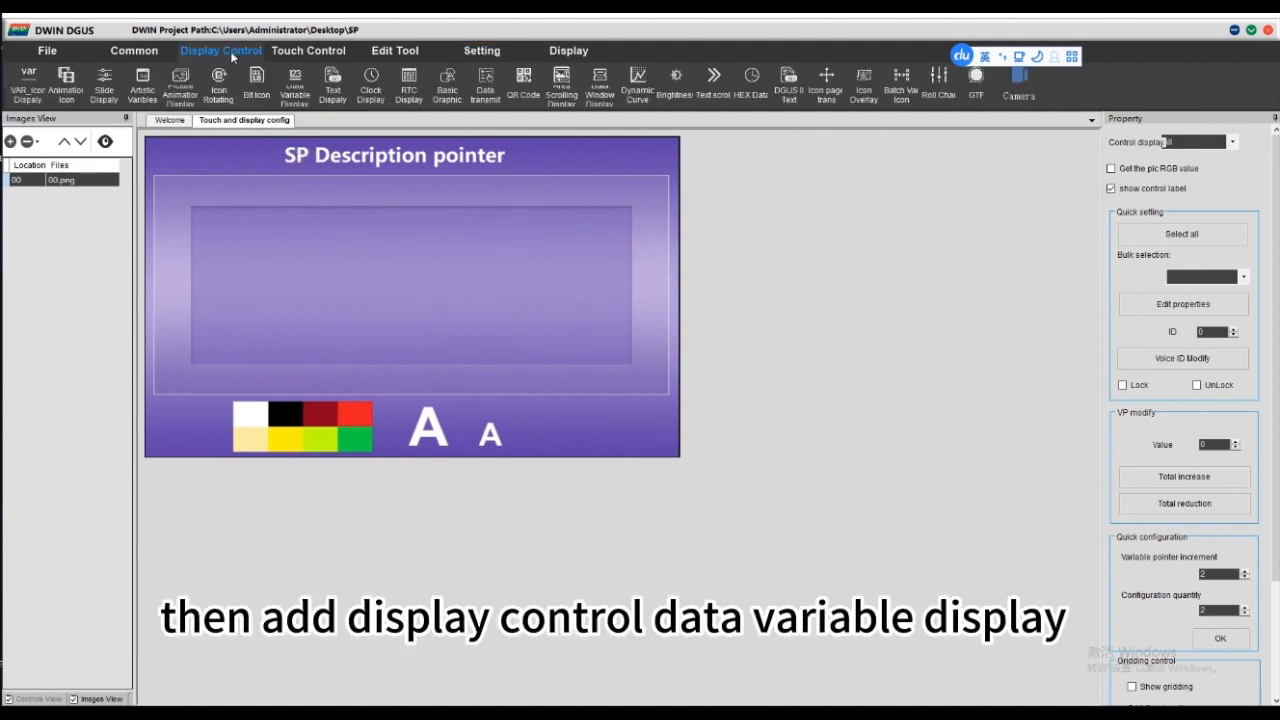
pyautogui.click(293, 93)
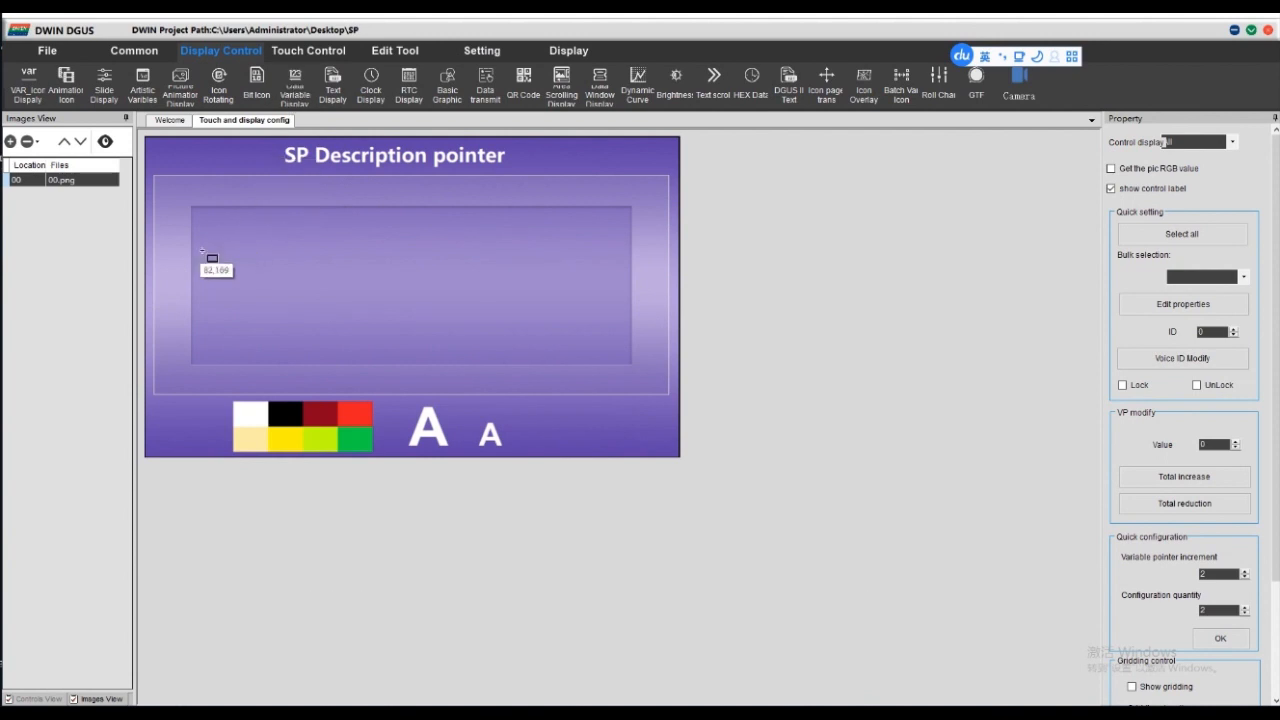
pyautogui.moveTo(192, 237); pyautogui.dragTo(630, 317)
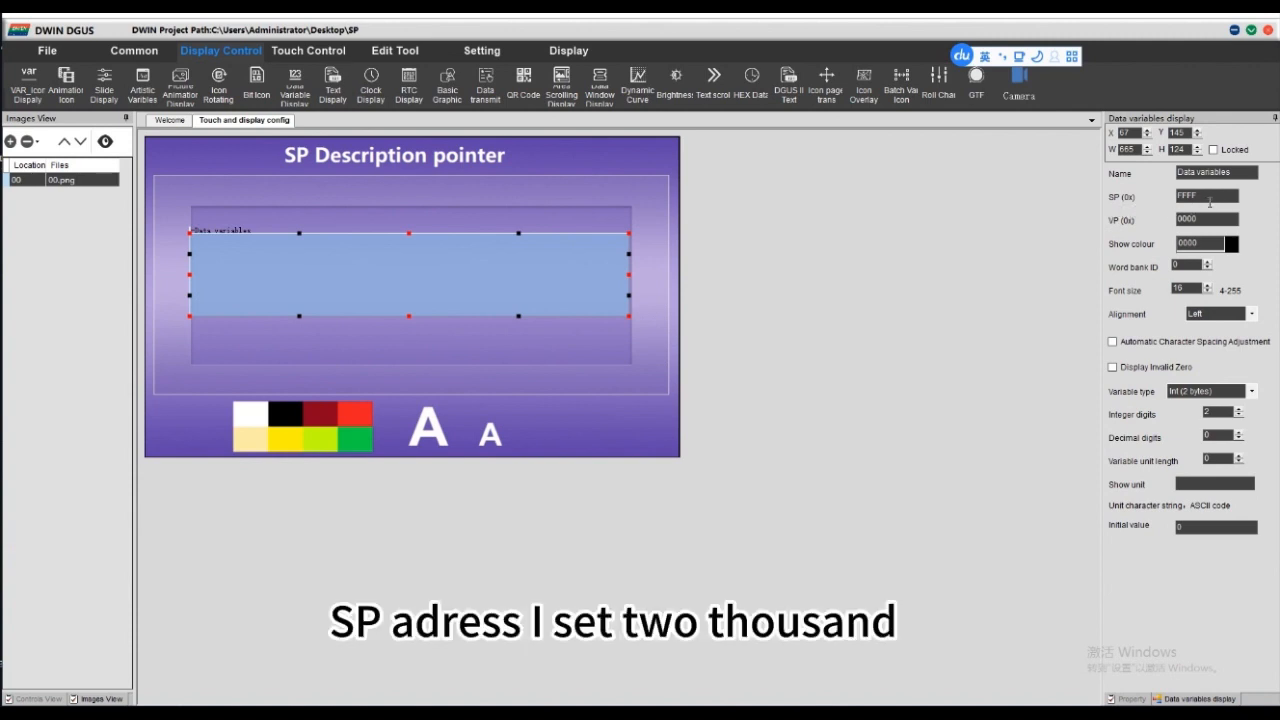
# Set the data variable display's SP address to 2000 and its VP address to 1000.
pyautogui.press('BackSpace')
pyautogui.press('BackSpace')
pyautogui.press('BackSpace')
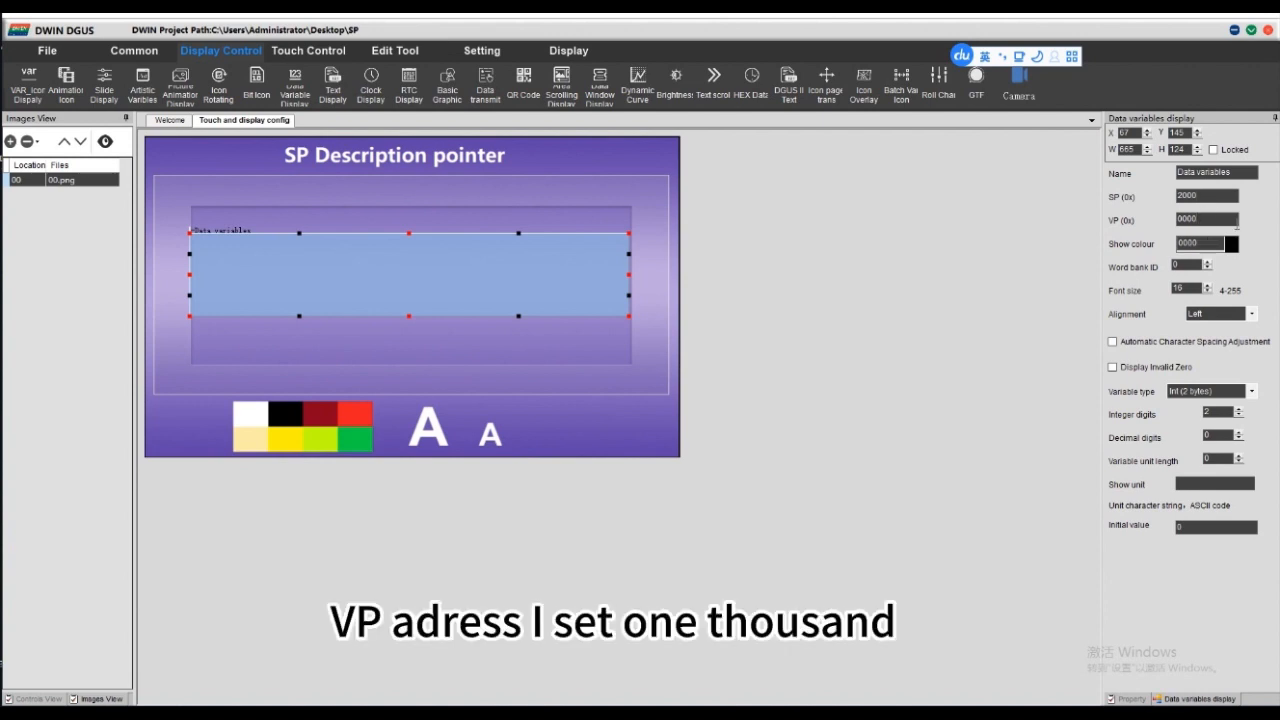
pyautogui.press('BackSpace')
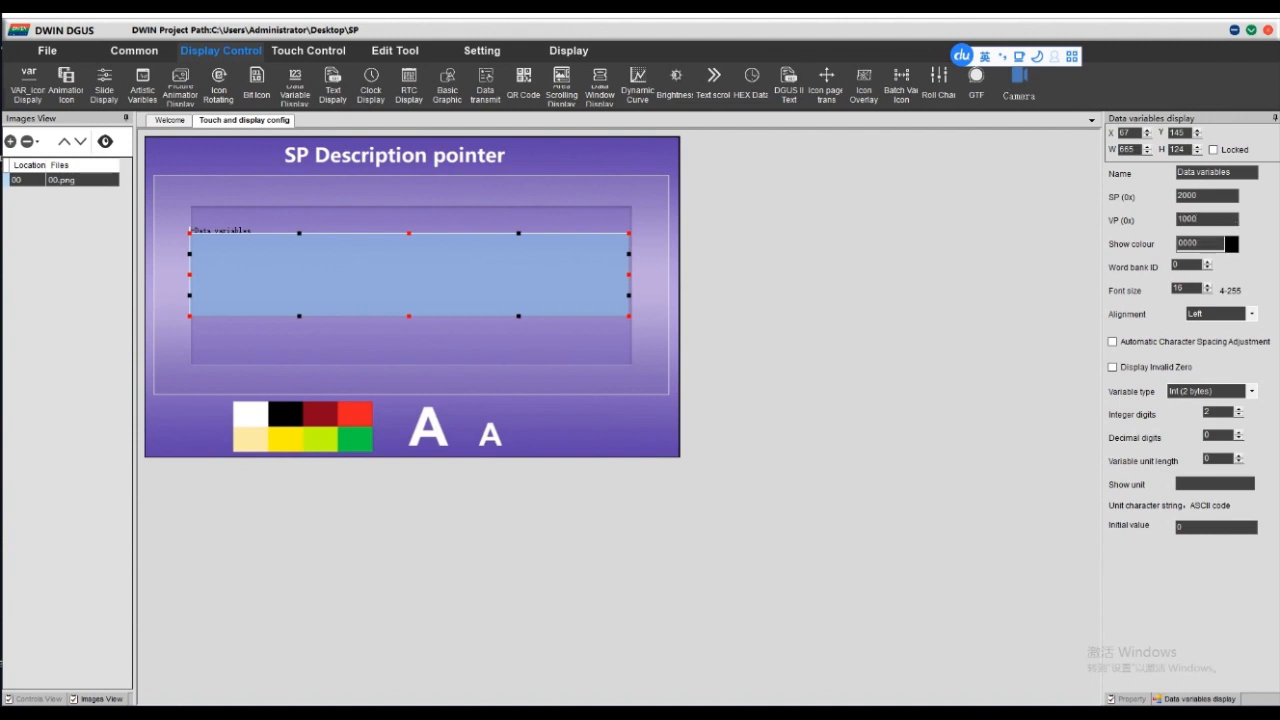
# Format the data variable's text with white show colour, font size 50 and Center alignment.
pyautogui.click(1229, 248)
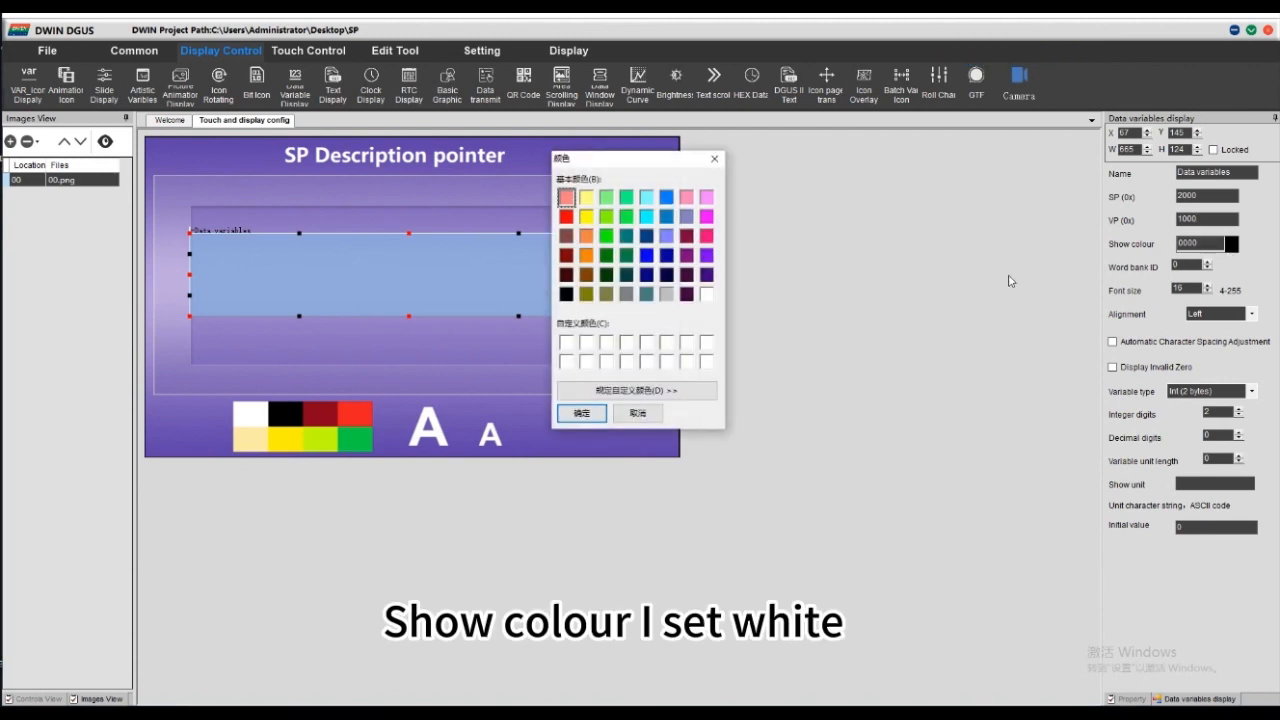
pyautogui.click(706, 297)
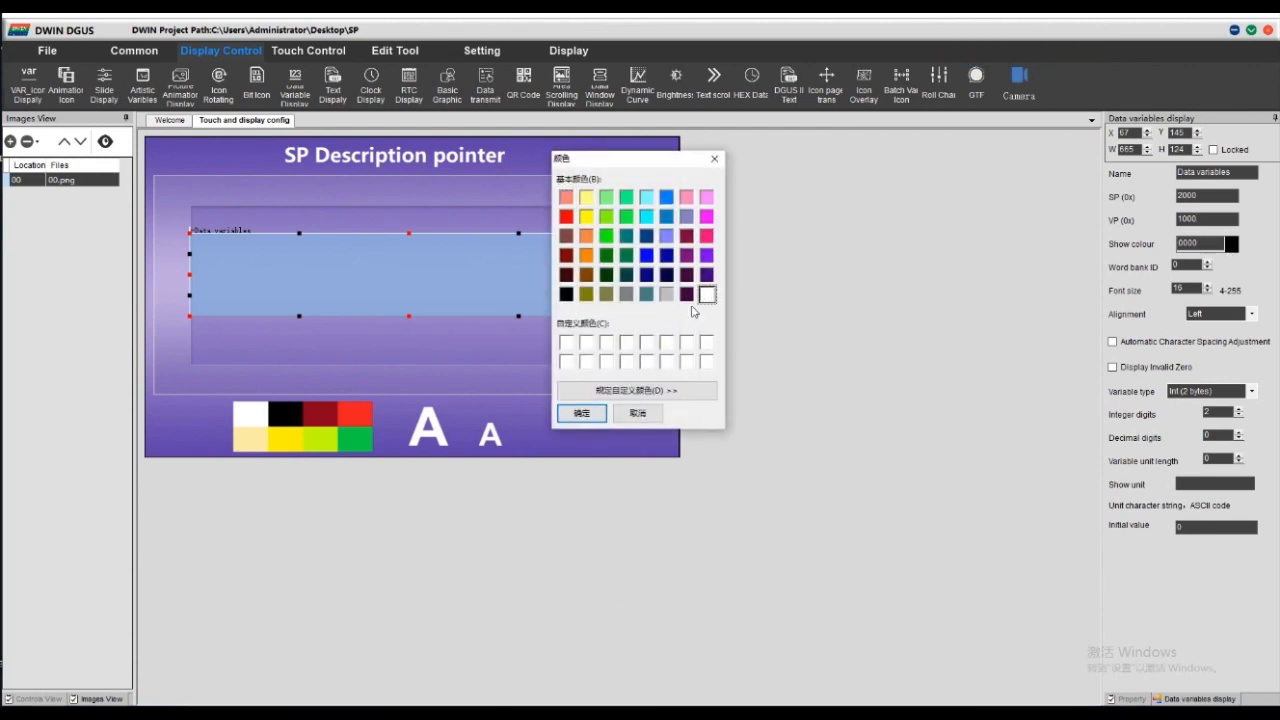
pyautogui.click(581, 414)
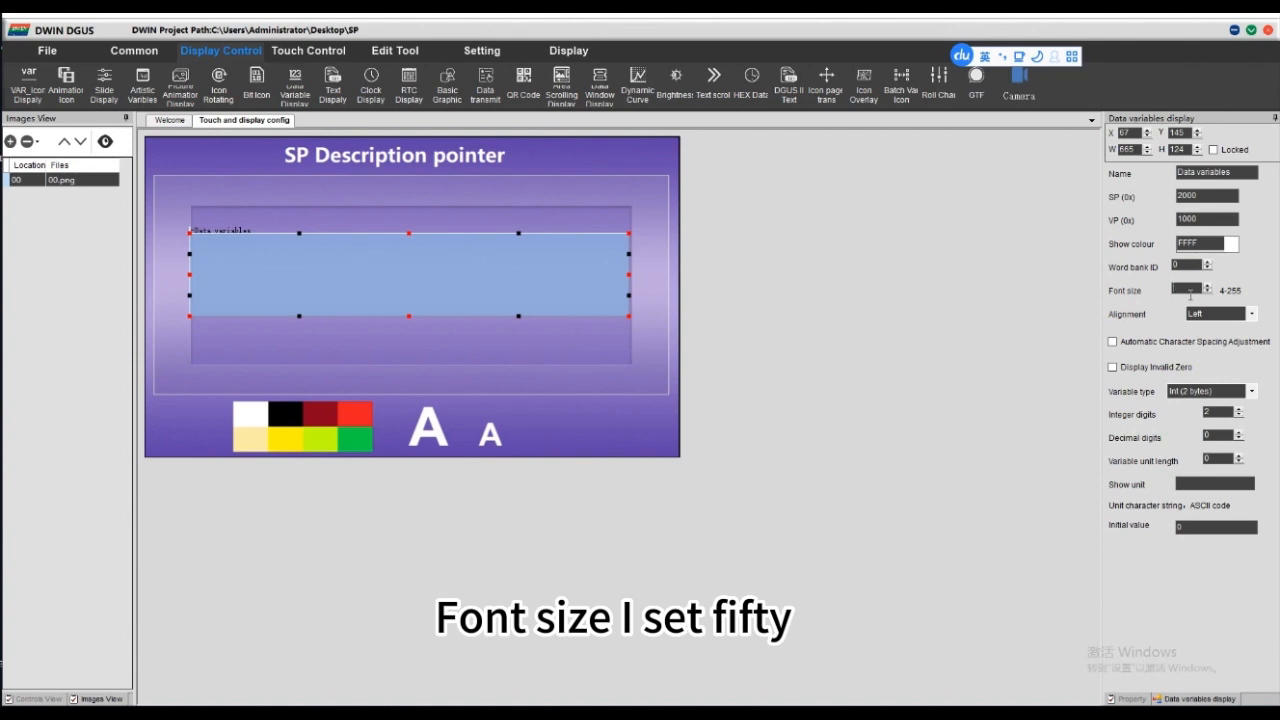
pyautogui.write('50')
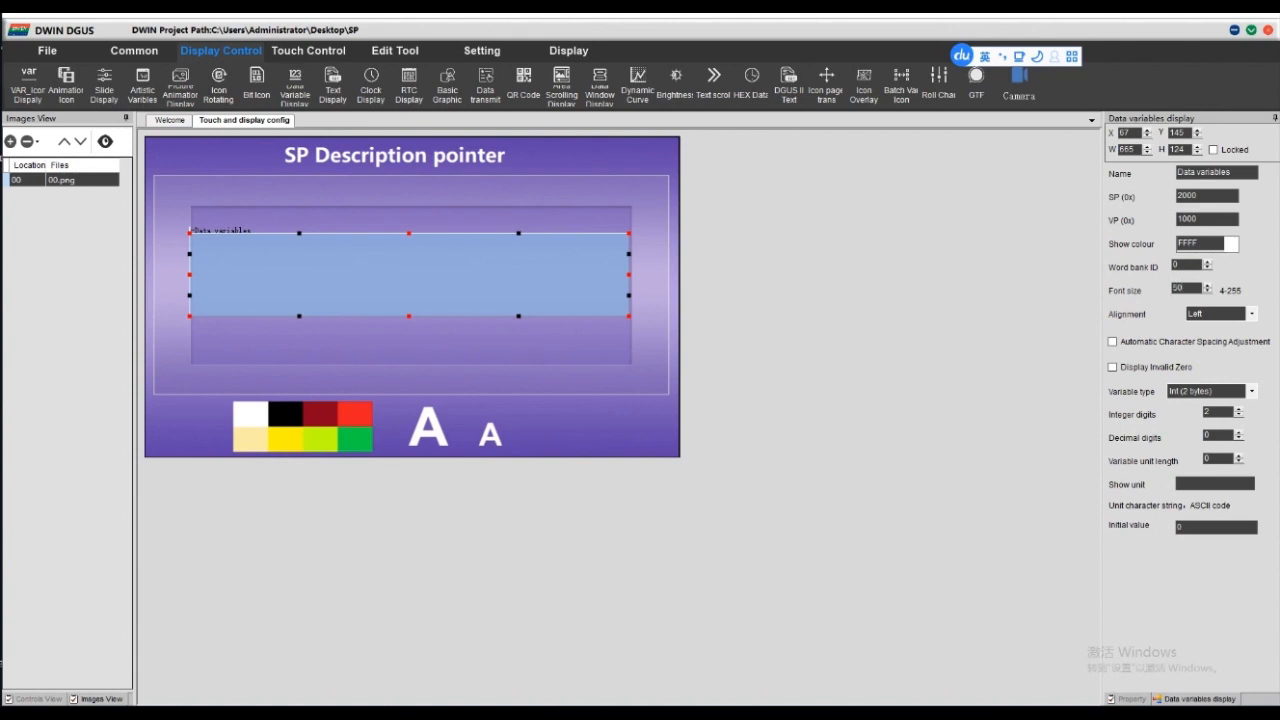
pyautogui.click(1250, 314)
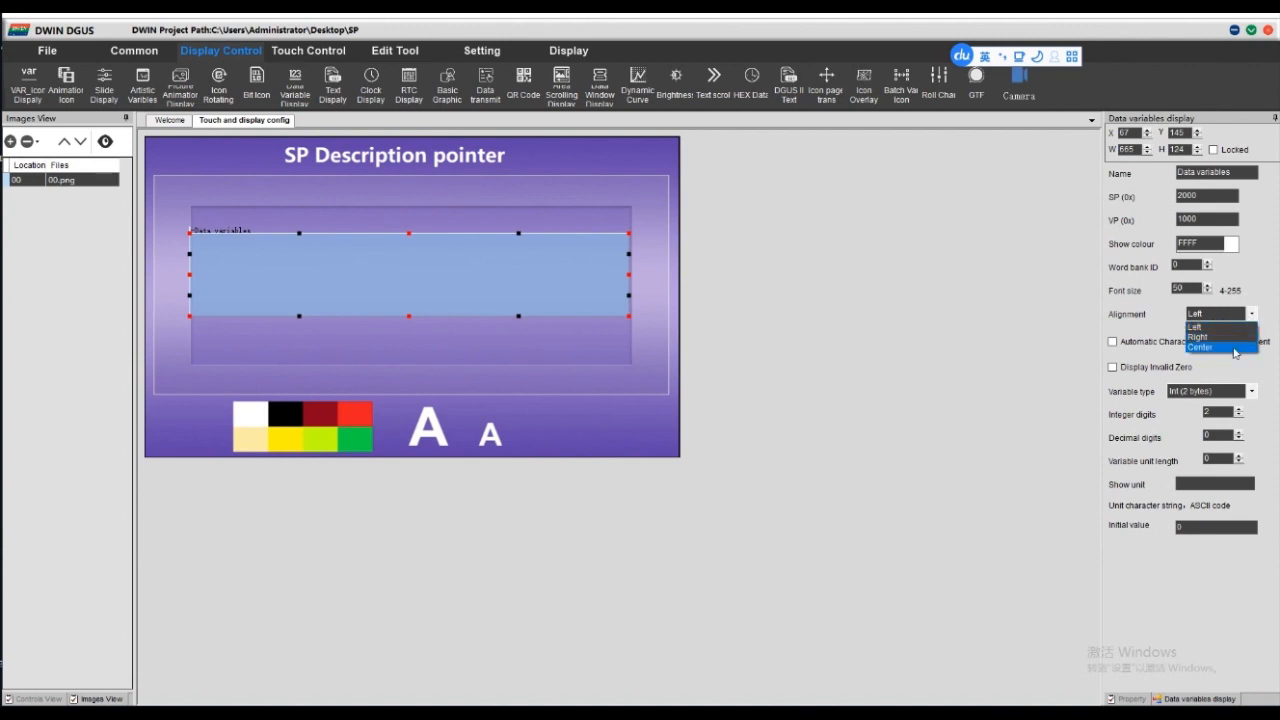
pyautogui.click(1236, 347)
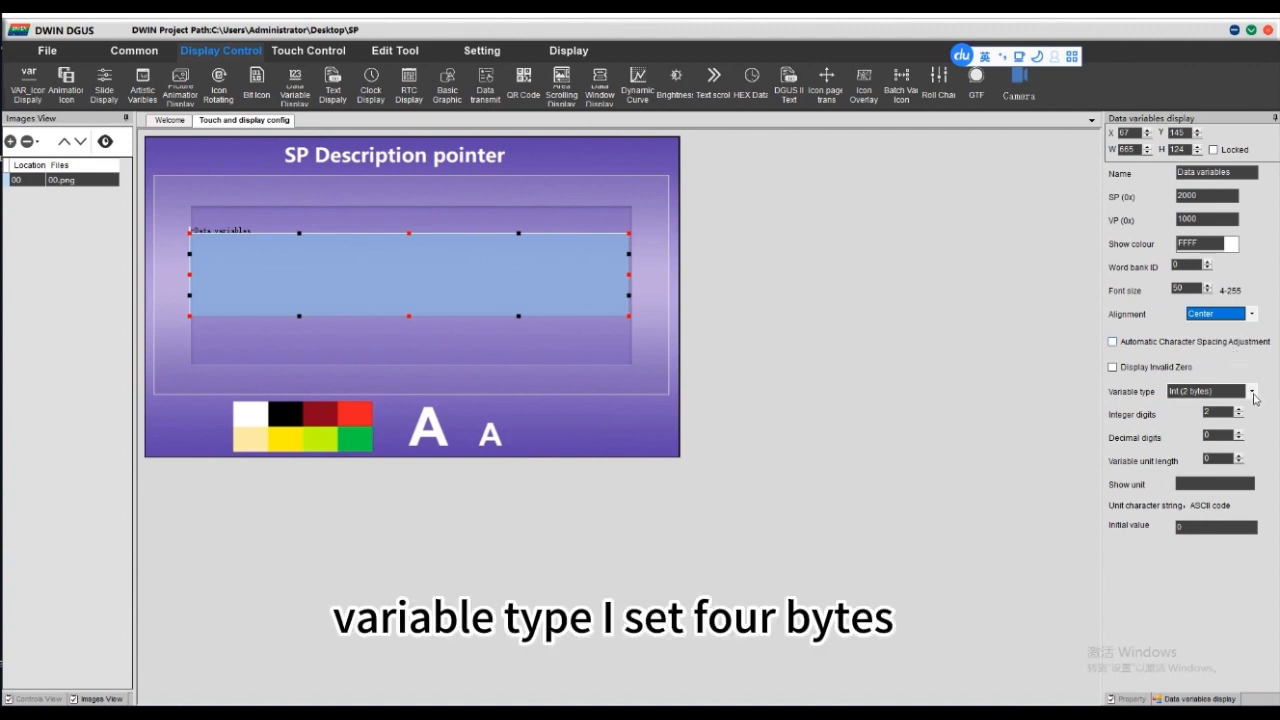
# Set the data variable's type to Long Int (4 bytes) and its initial value to 123456789.
pyautogui.click(1252, 392)
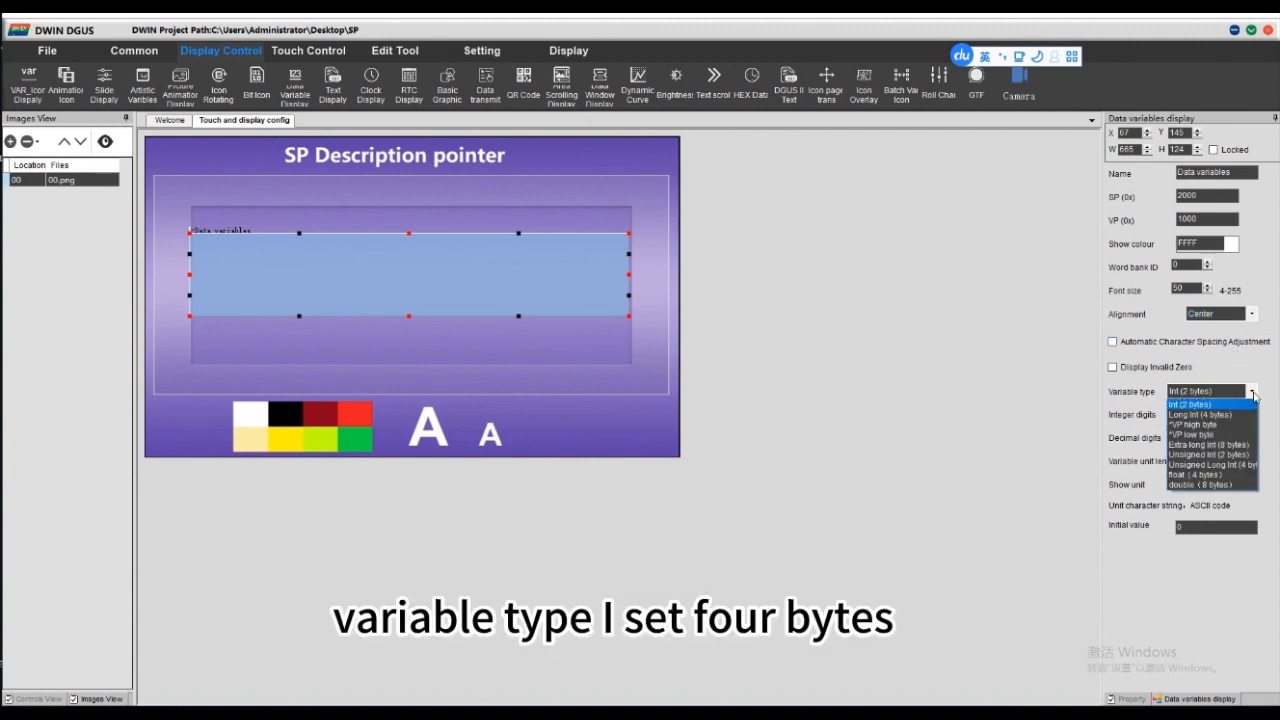
pyautogui.click(1255, 415)
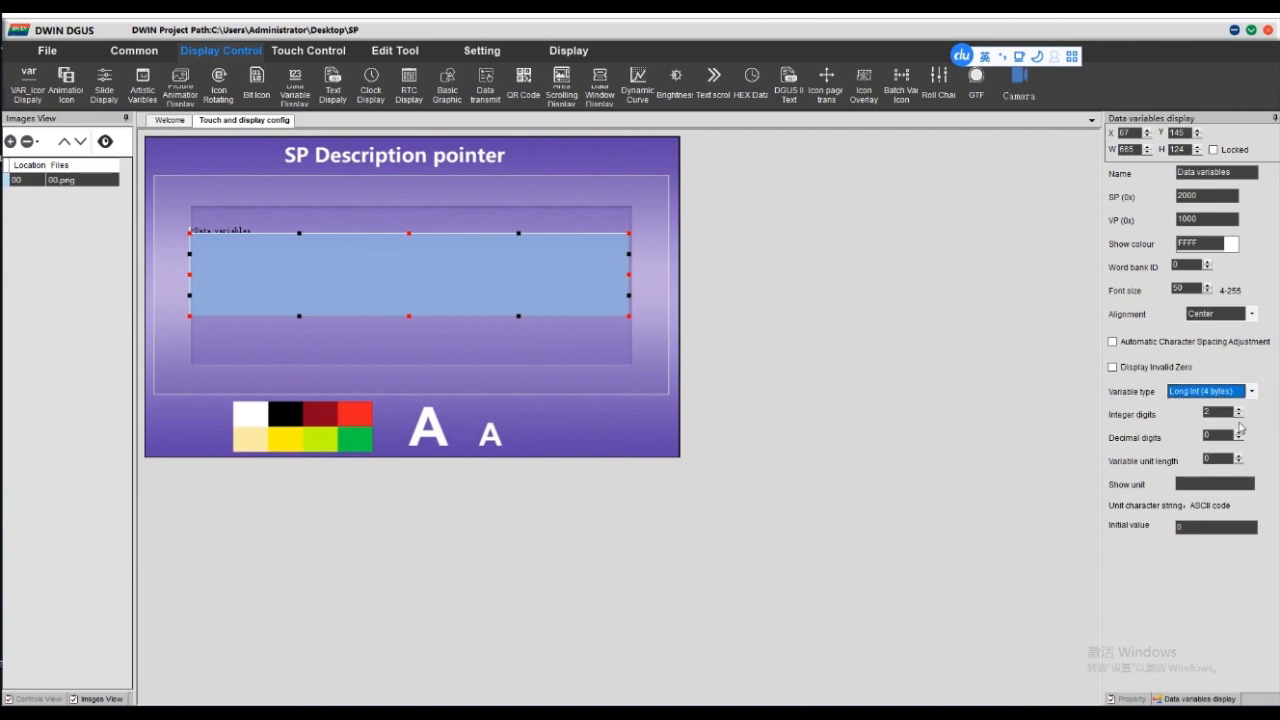
pyautogui.click(1206, 536)
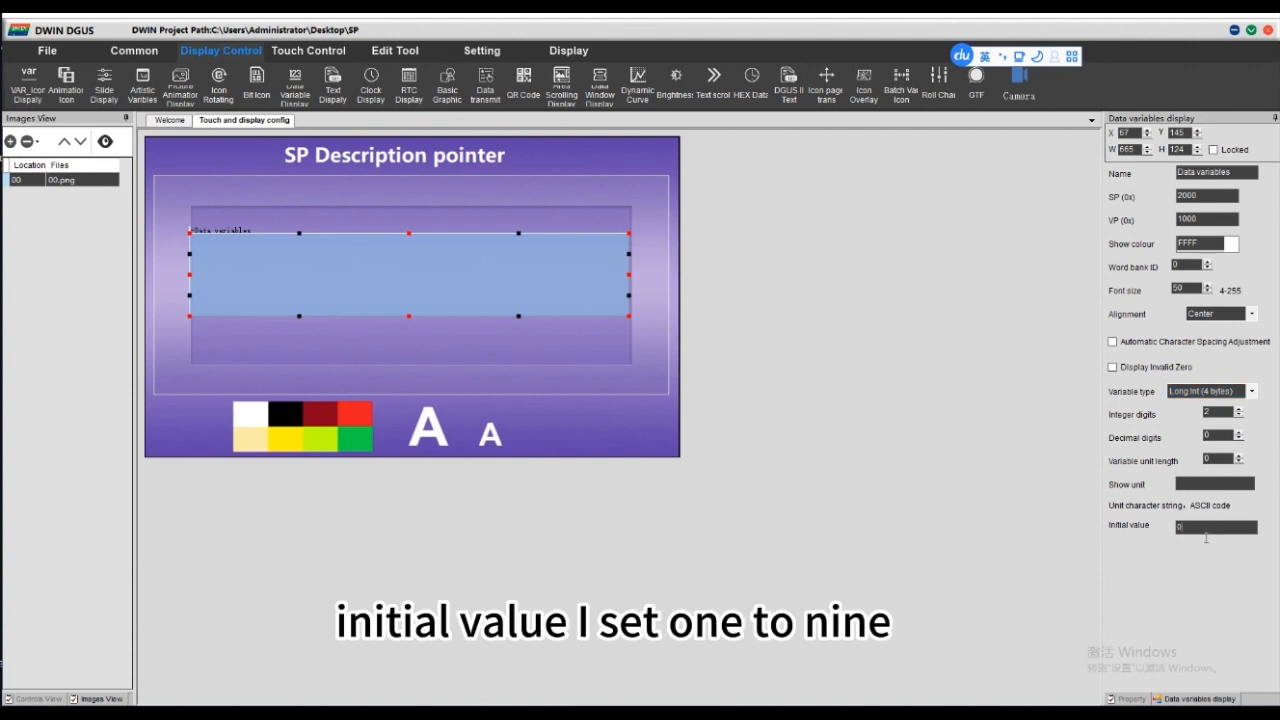
pyautogui.write('123456789')
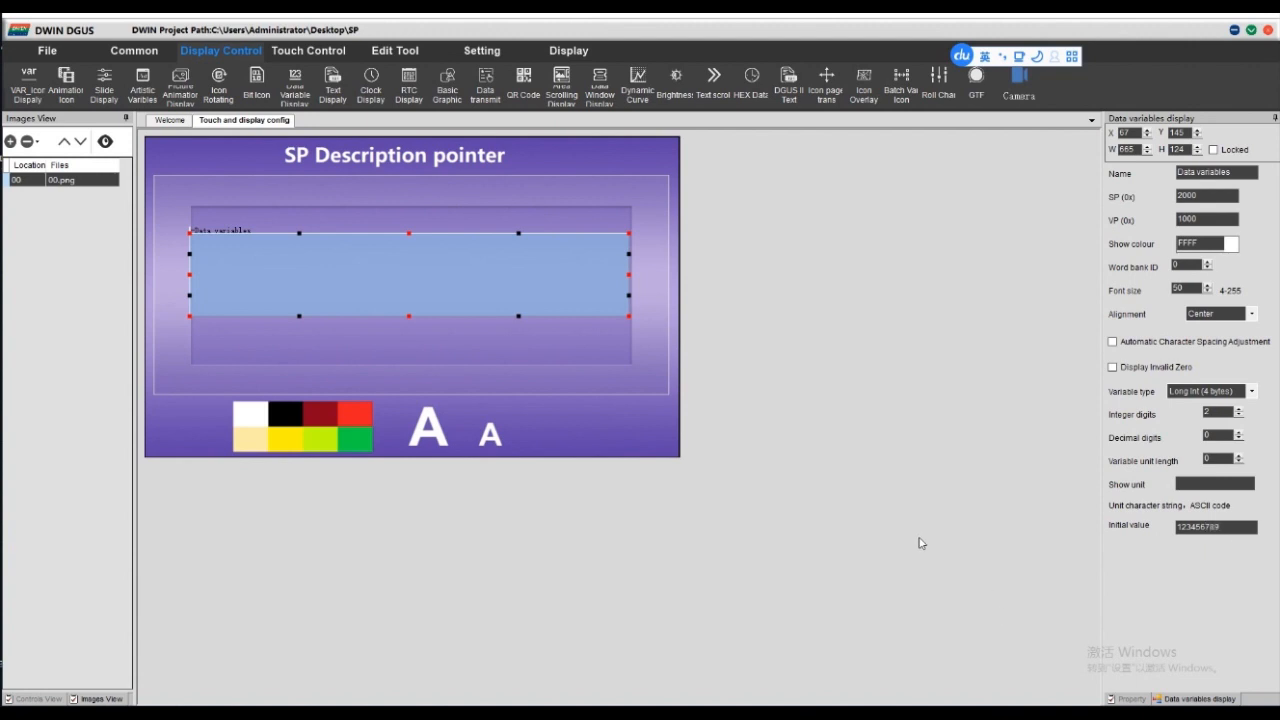
# Draw a Return Key Code touch control about 49 by 38 pixels over the white colour swatch.
pyautogui.click(495, 357)
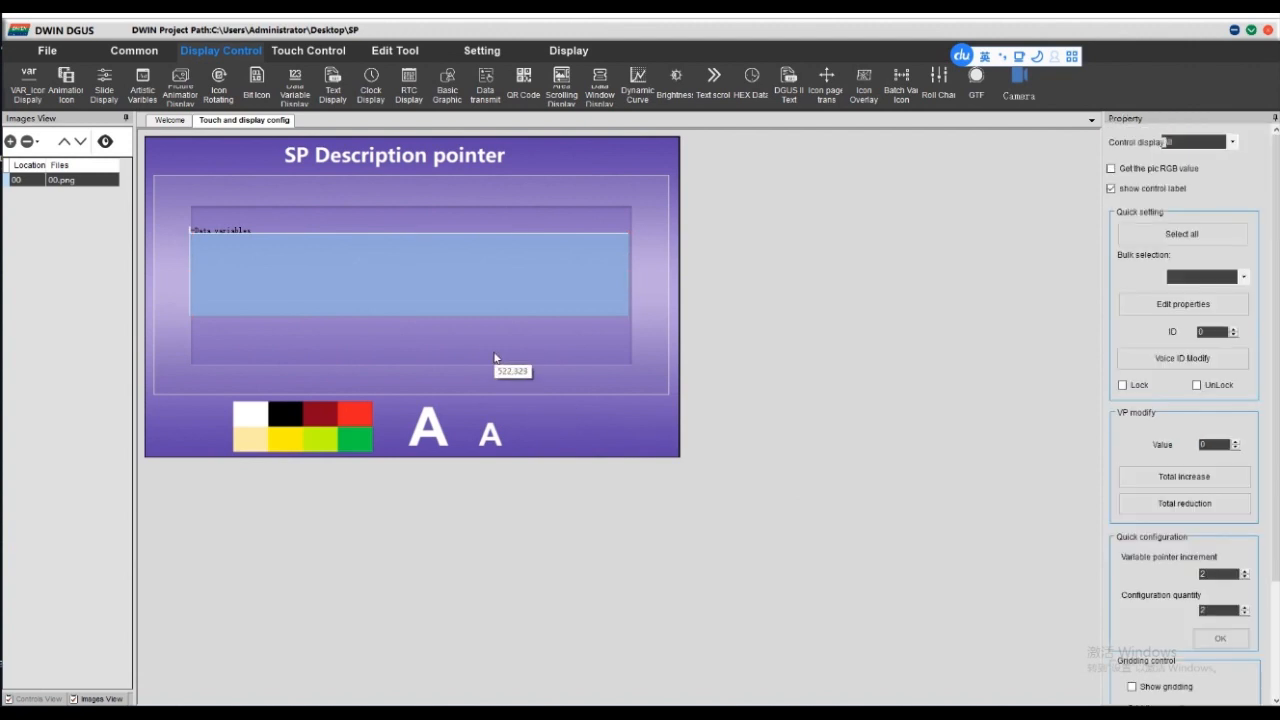
pyautogui.click(318, 51)
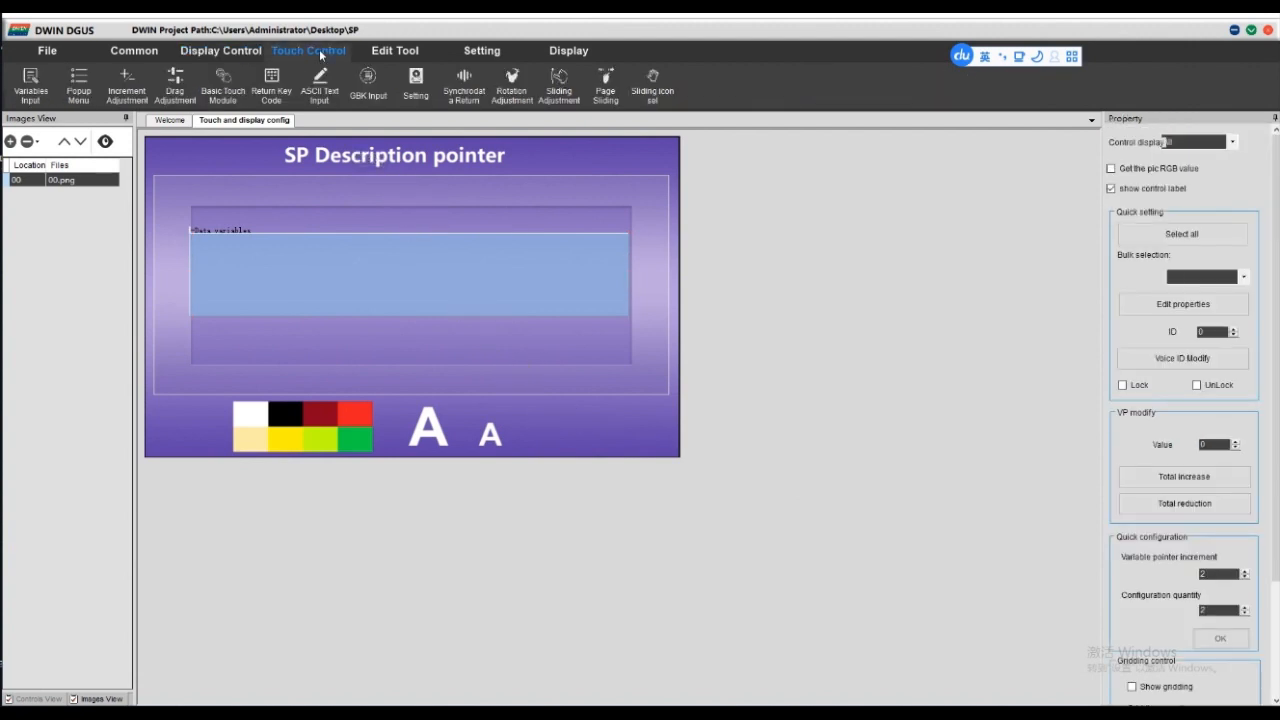
pyautogui.click(271, 92)
pyautogui.moveTo(233, 401); pyautogui.dragTo(269, 432)
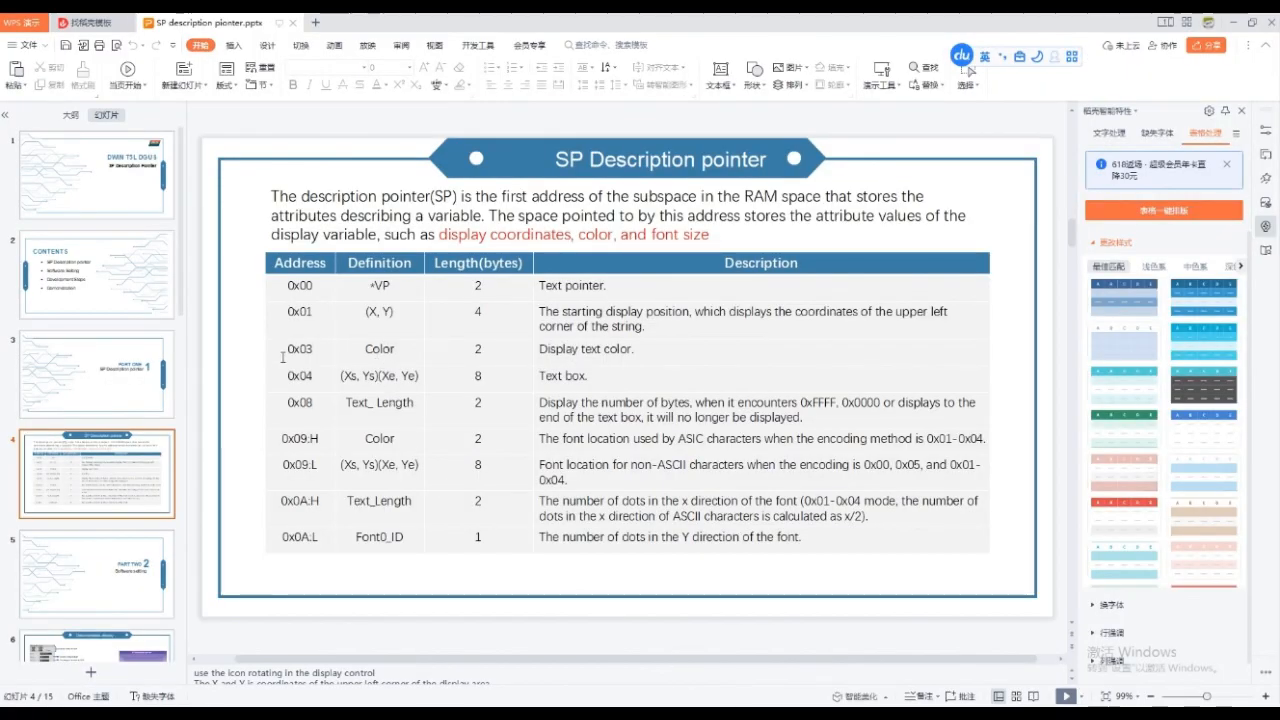
# Check the offset address of the display text colour in the SP description pointer table of the WPS presentation.
pyautogui.moveTo(283, 357); pyautogui.dragTo(322, 357)
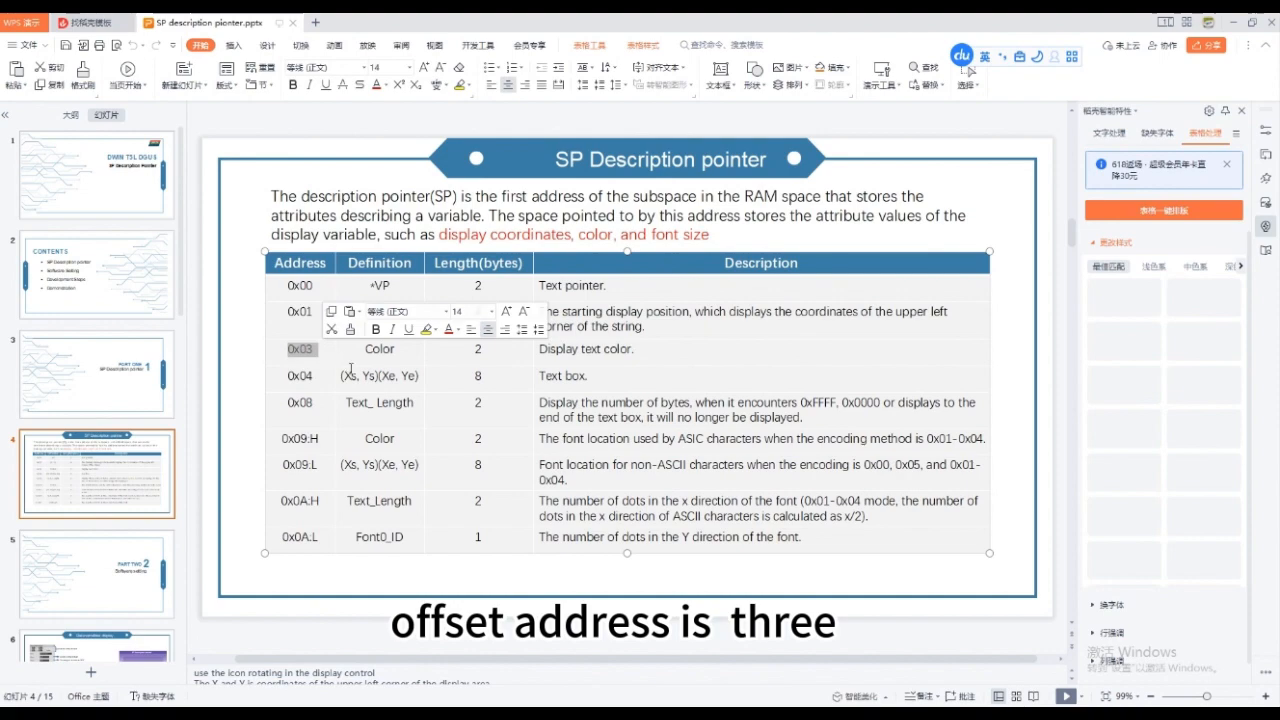
pyautogui.click(351, 369)
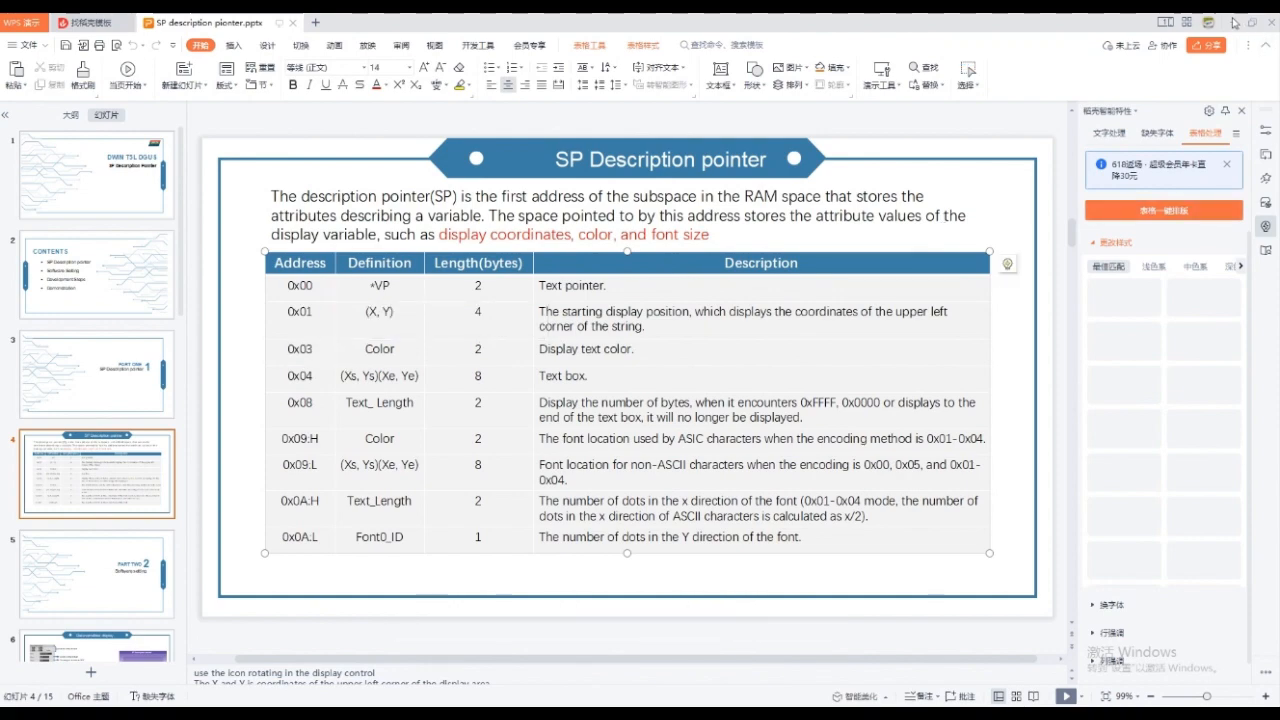
pyautogui.click(1233, 21)
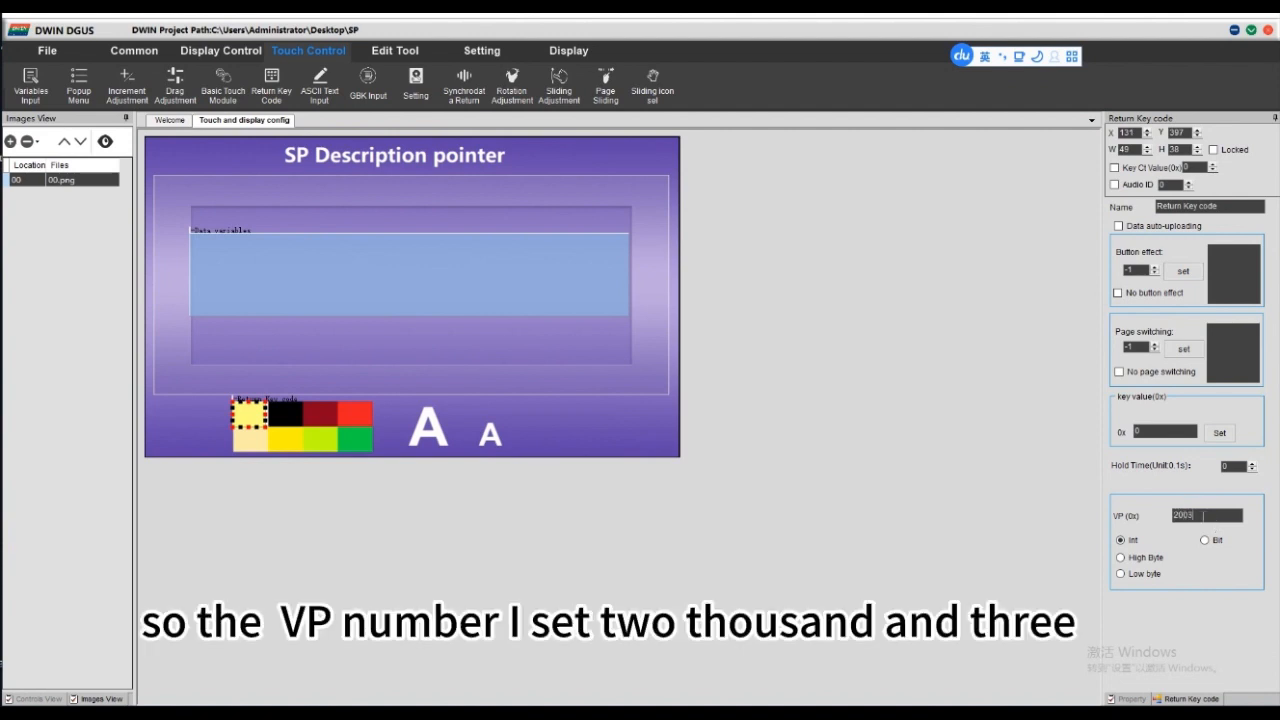
# Set the white swatch's return key code to VP address 2003 and key value FFFF.
pyautogui.click(1160, 437)
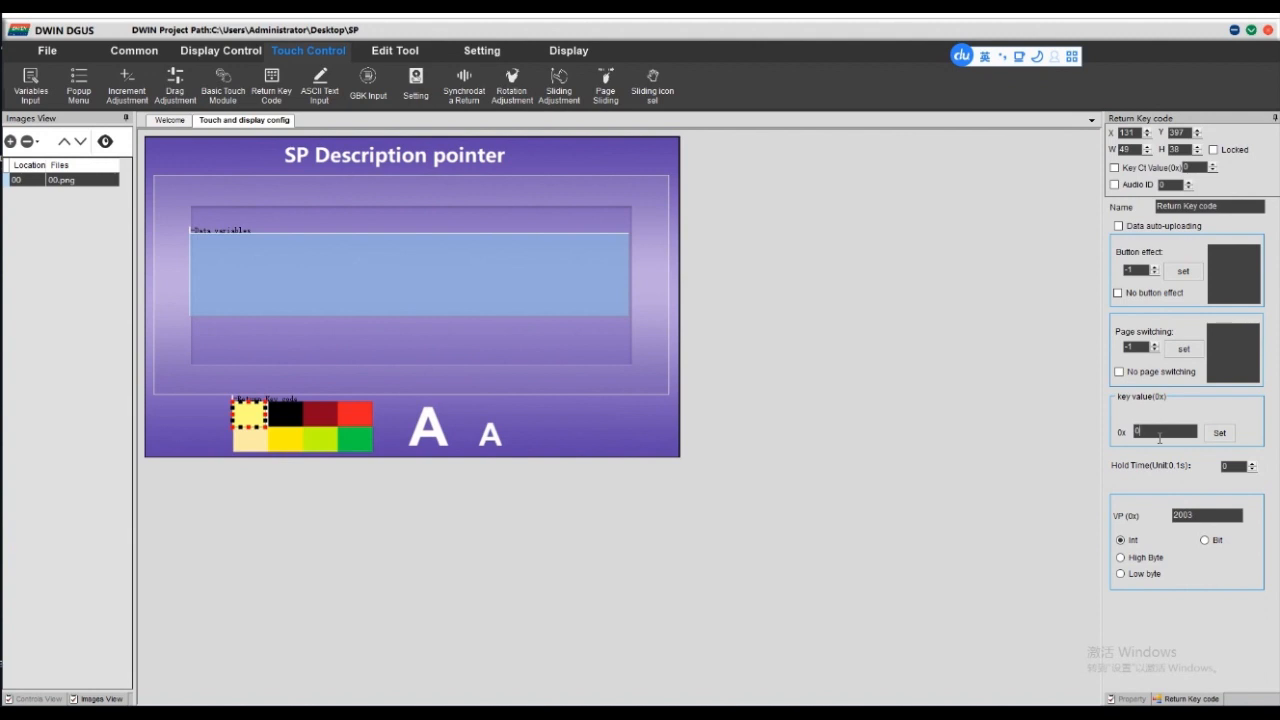
pyautogui.press('capslock')
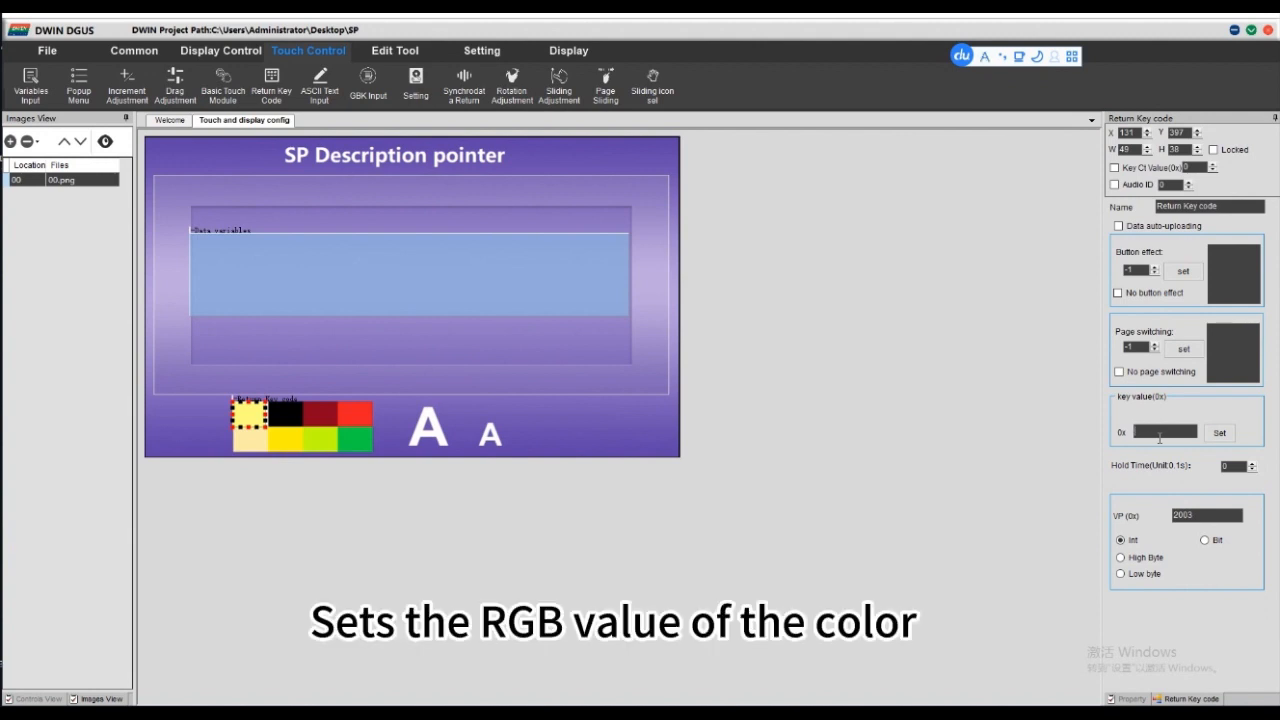
pyautogui.write('FFFF')
pyautogui.click(452, 370)
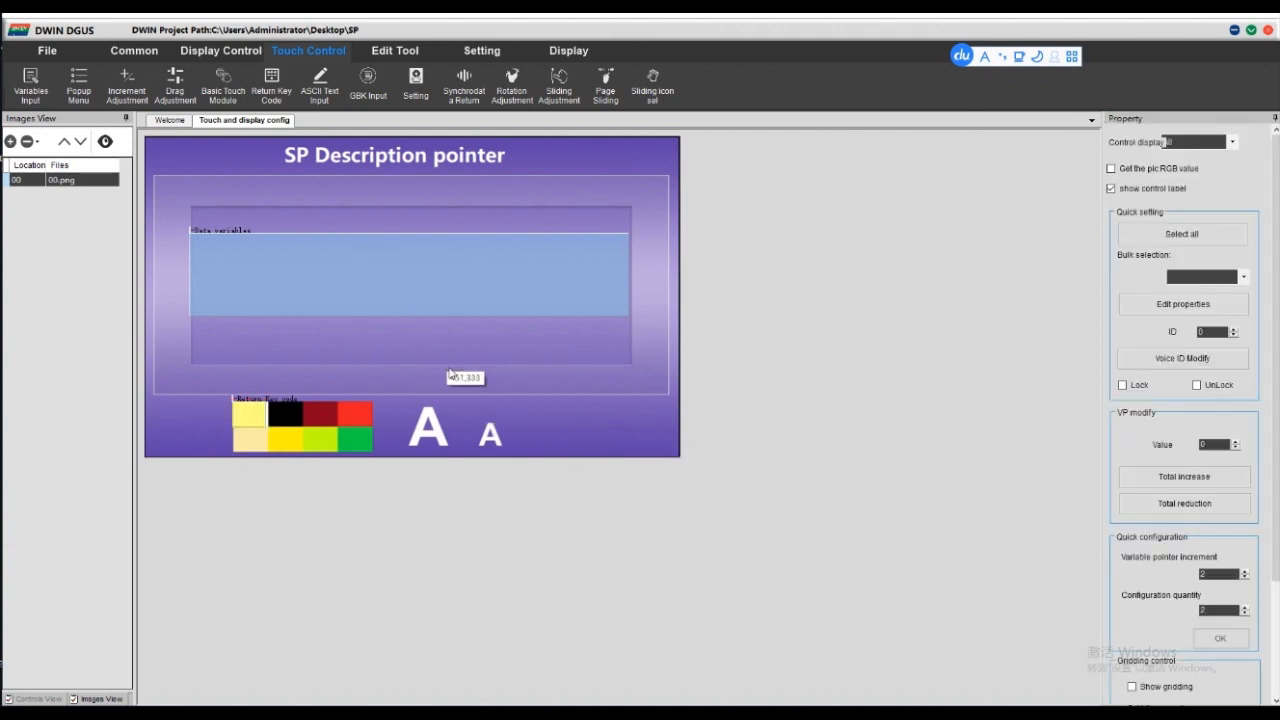
# Copy the white swatch's return key code onto the black swatch and set the copy's key value to 0000.
pyautogui.click(249, 421)
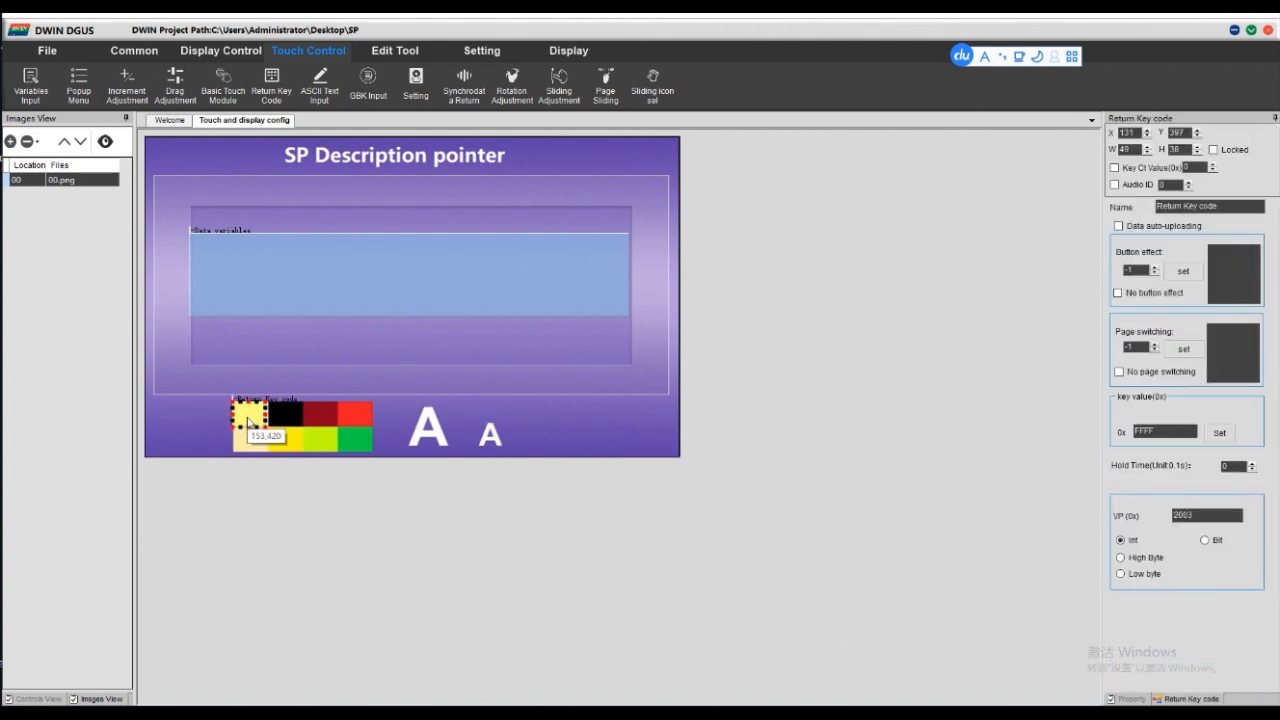
pyautogui.hotkey('ctrl', 'c')
pyautogui.hotkey('ctrl', 'v')
pyautogui.moveTo(254, 422); pyautogui.dragTo(285, 422)
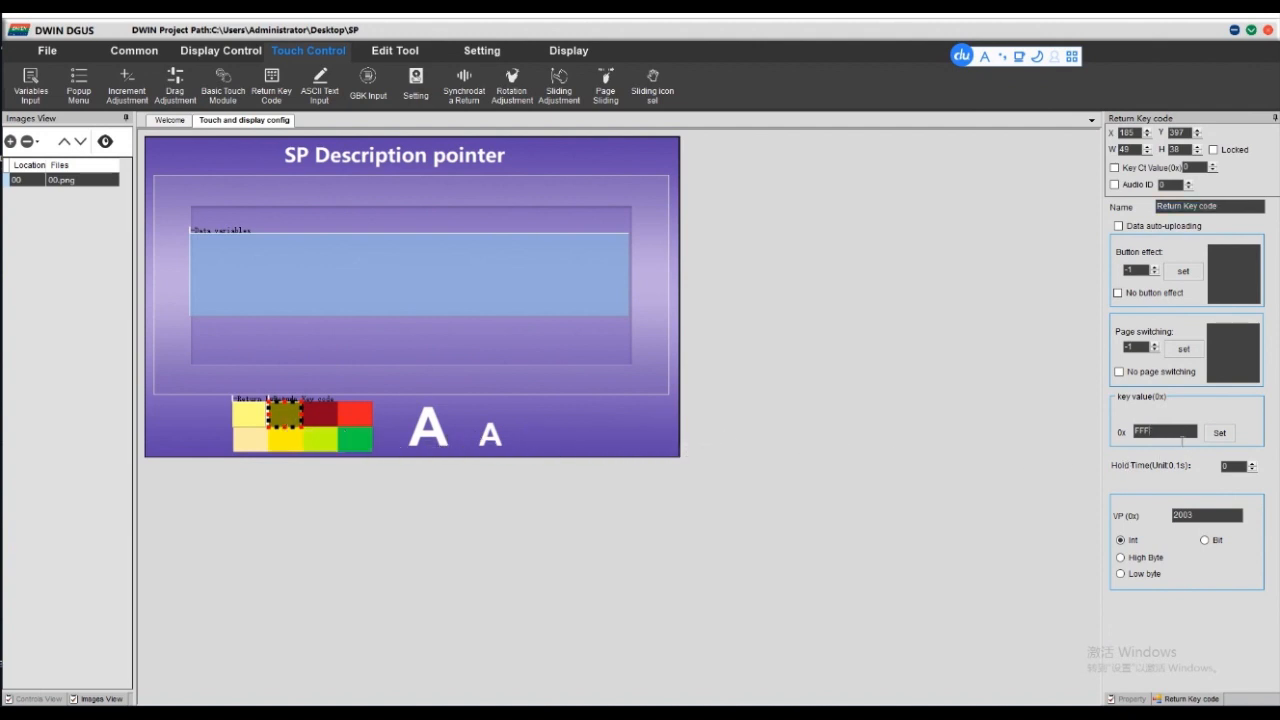
pyautogui.press('BackSpace')
pyautogui.press('BackSpace')
pyautogui.press('BackSpace')
pyautogui.click(430, 390)
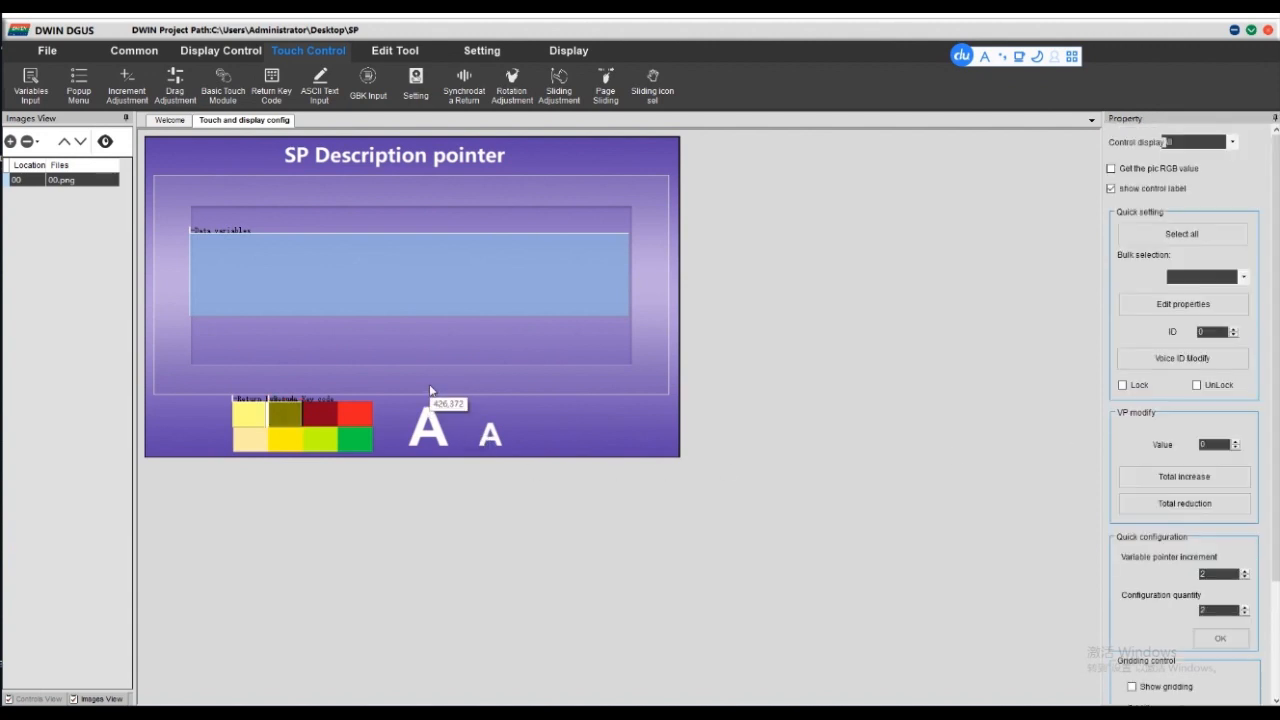
# Copy the black swatch's return key code onto the dark red swatch and enter that colour's key value.
pyautogui.click(283, 416)
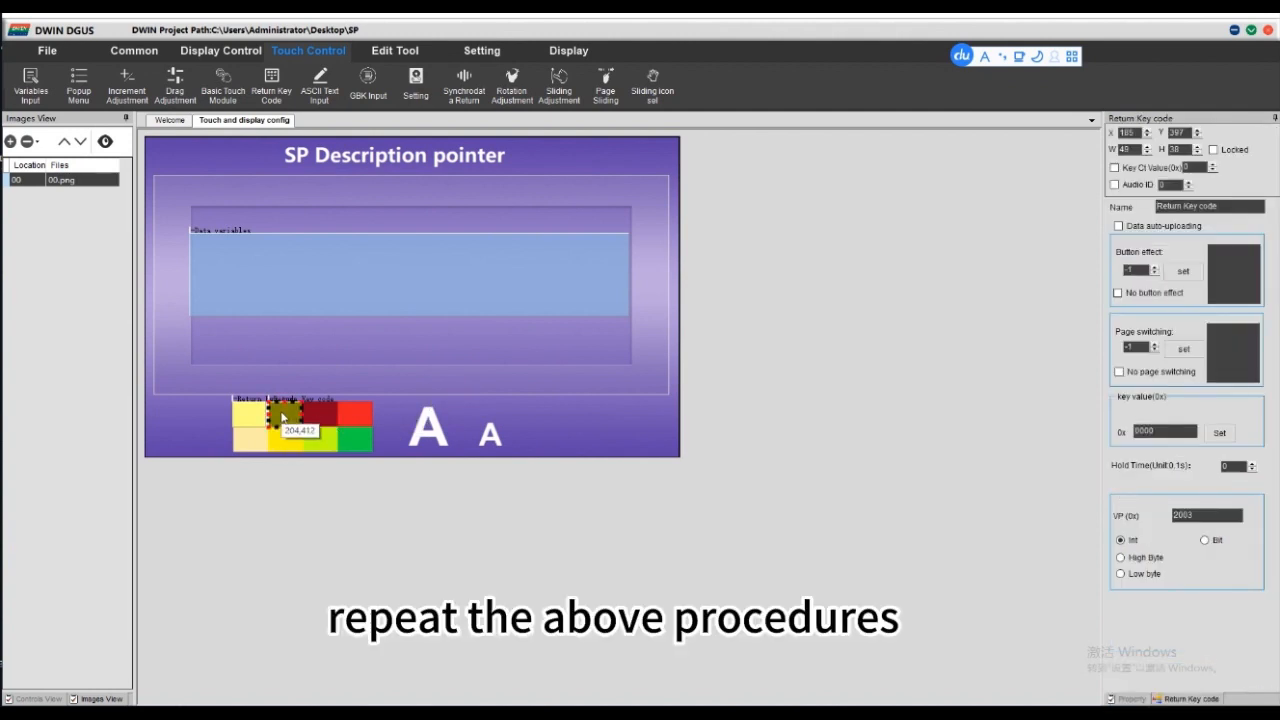
pyautogui.hotkey('ctrl', 'c')
pyautogui.hotkey('ctrl', 'v')
pyautogui.moveTo(290, 417); pyautogui.dragTo(324, 418)
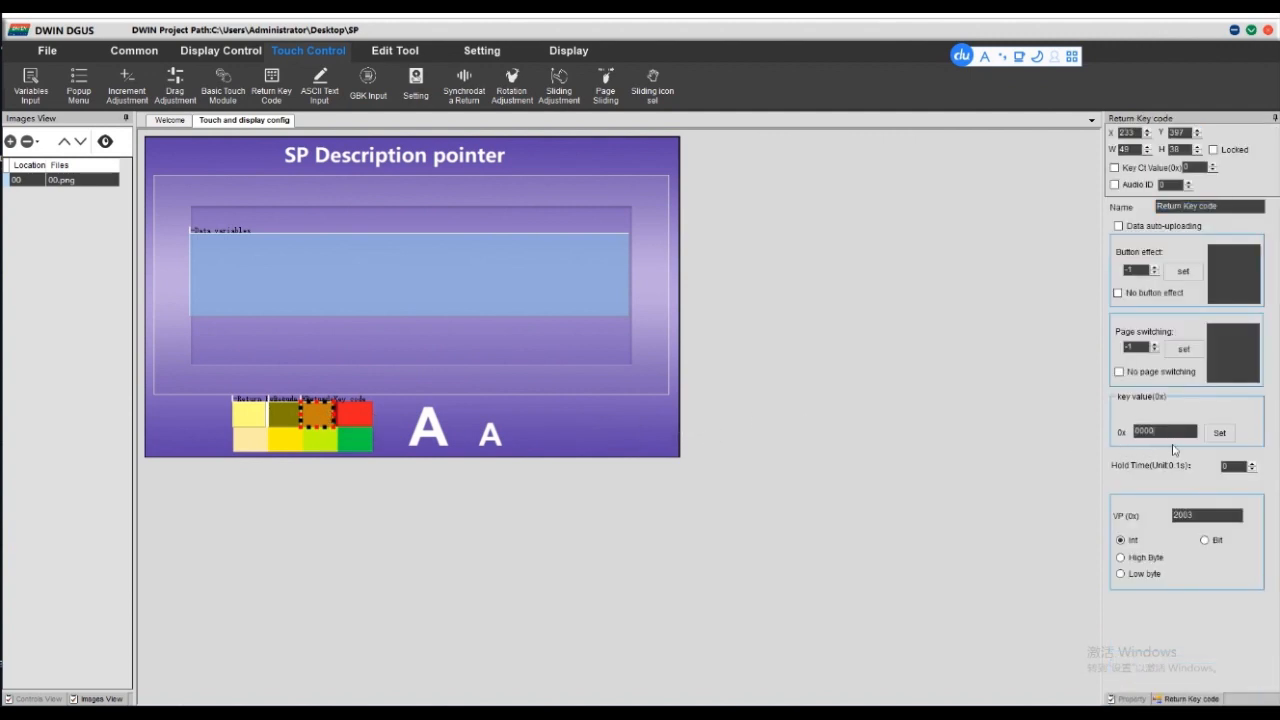
pyautogui.press('BackSpace')
pyautogui.press('BackSpace')
pyautogui.write('0')
# Place a copy of the return key code on the bright red swatch and set its key value to E8E4.
pyautogui.moveTo(327, 421); pyautogui.dragTo(359, 422)
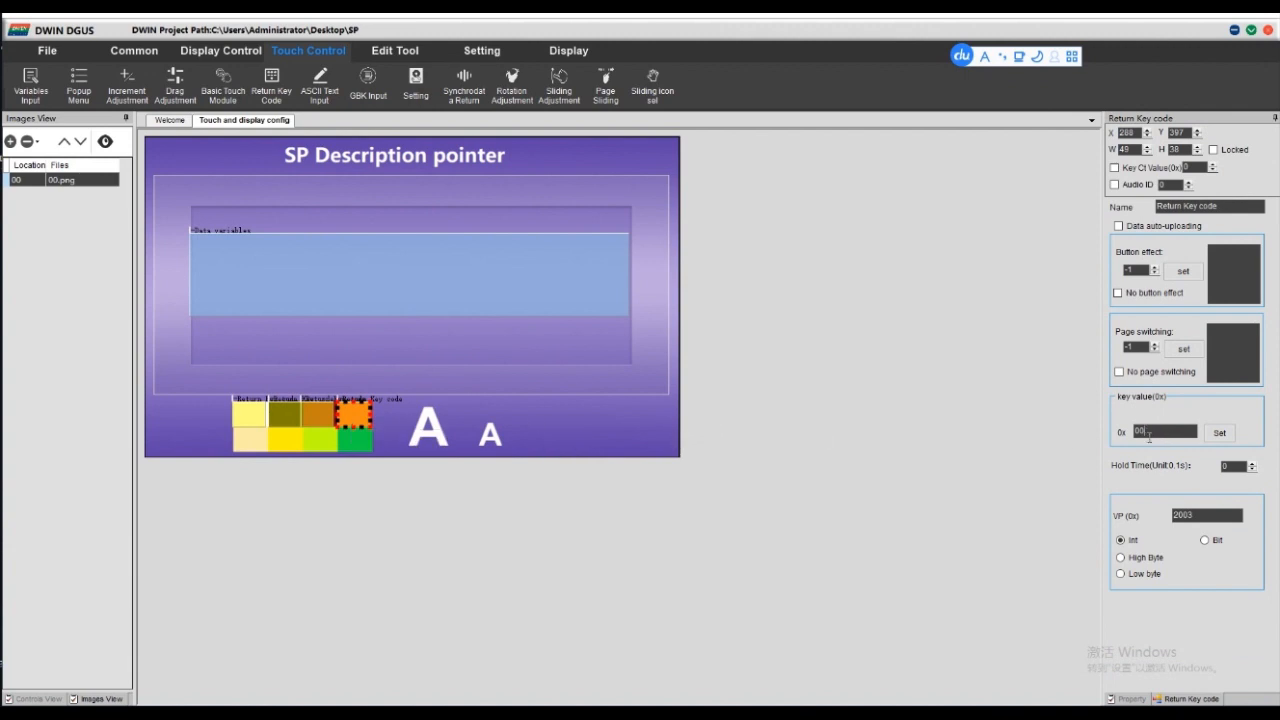
pyautogui.press('BackSpace')
pyautogui.press('BackSpace')
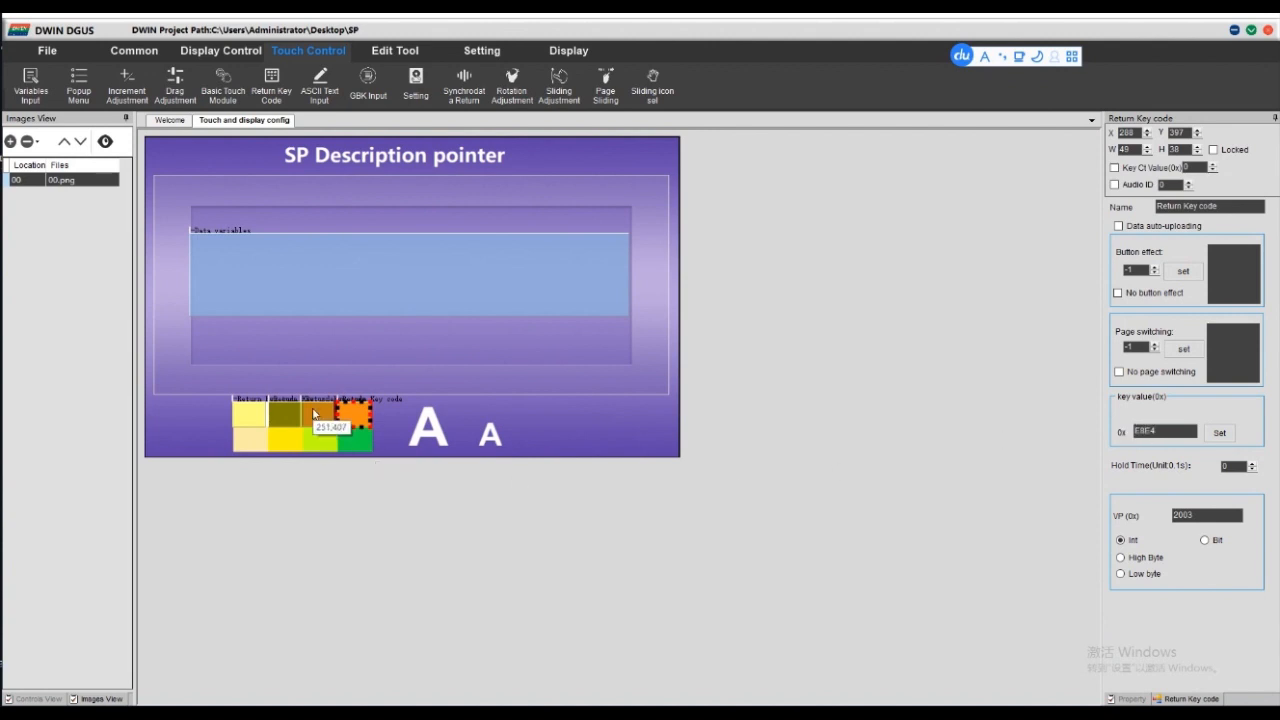
# Paste a return key code onto the cream swatch in the second row and set its key value to FF74.
pyautogui.hotkey('ctrl', 'v')
pyautogui.moveTo(298, 422); pyautogui.dragTo(259, 446)
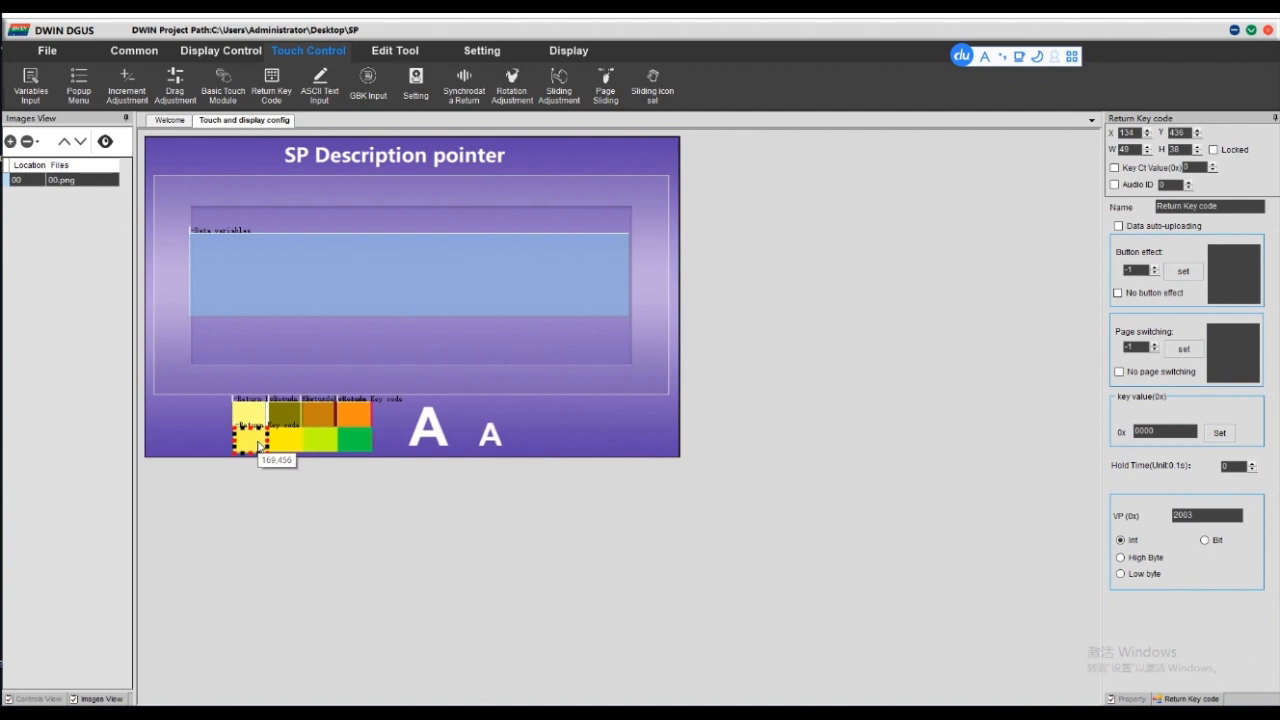
pyautogui.click(1161, 436)
pyautogui.press('BackSpace')
pyautogui.press('BackSpace')
pyautogui.press('BackSpace')
pyautogui.press('BackSpace')
pyautogui.write('F')
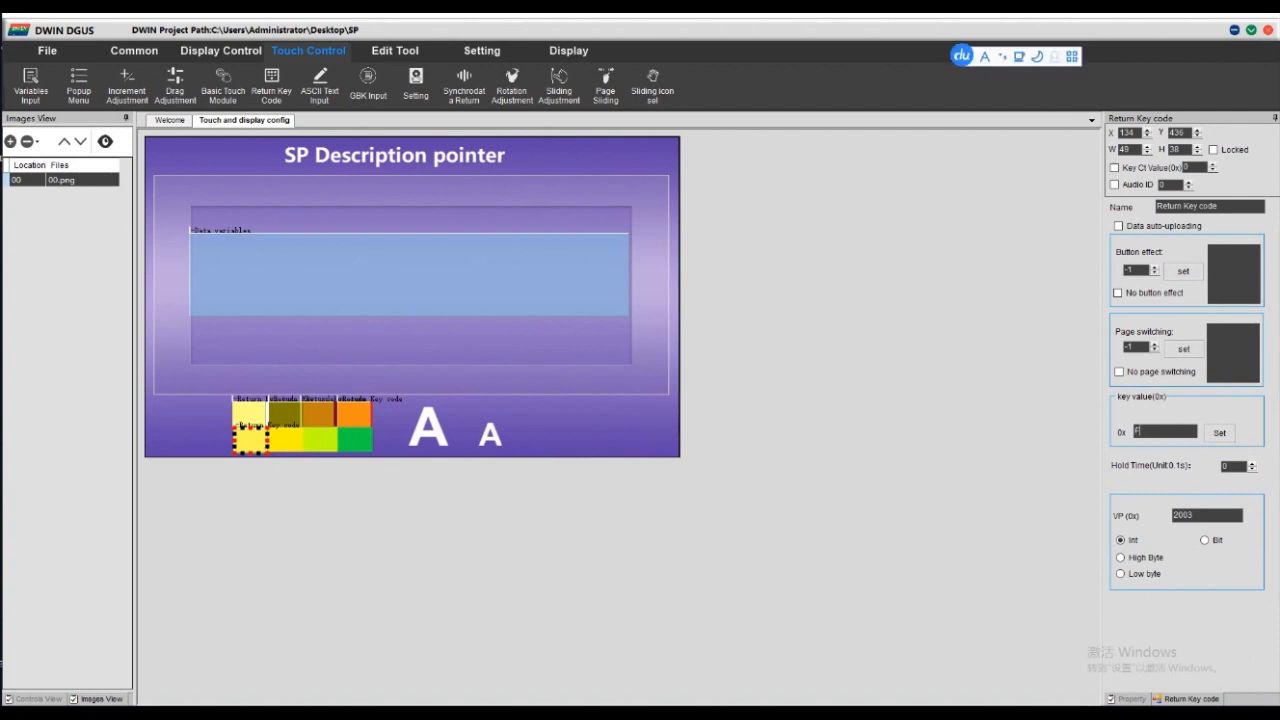
pyautogui.write('F74')
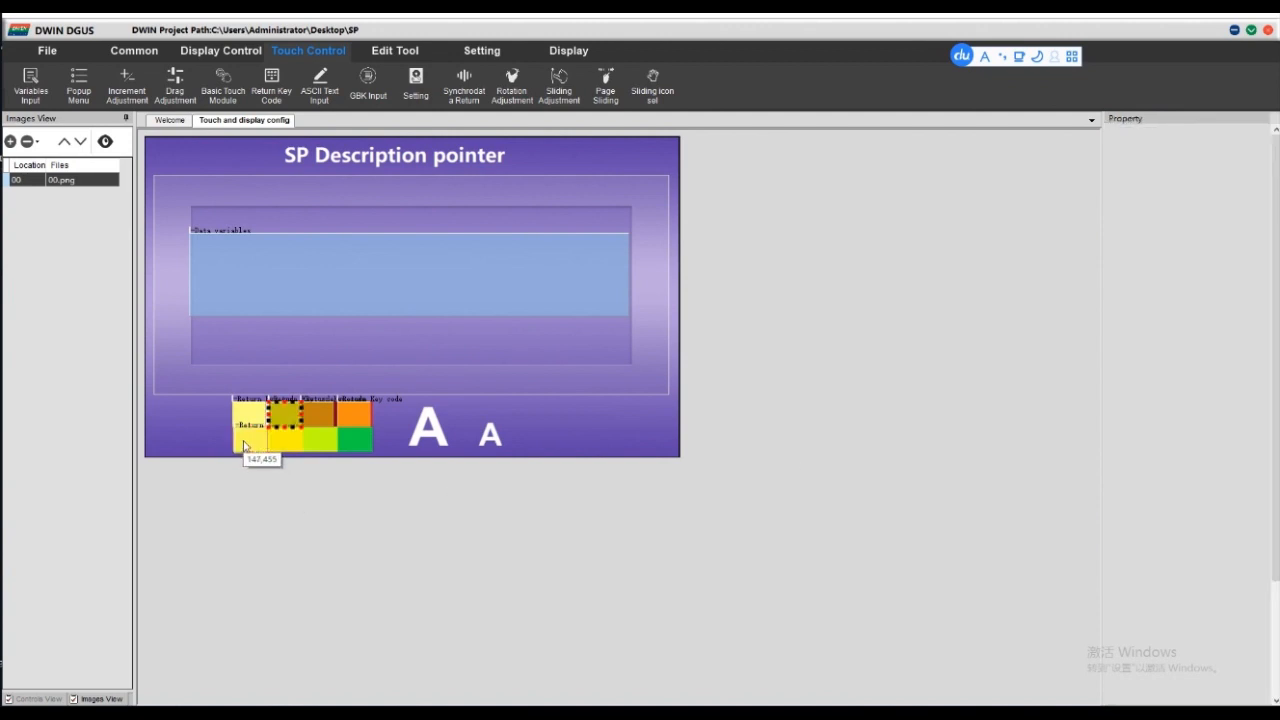
# Place another return key code copy on the yellow swatch and replace its key value with the yellow colour code.
pyautogui.moveTo(244, 446); pyautogui.dragTo(280, 438)
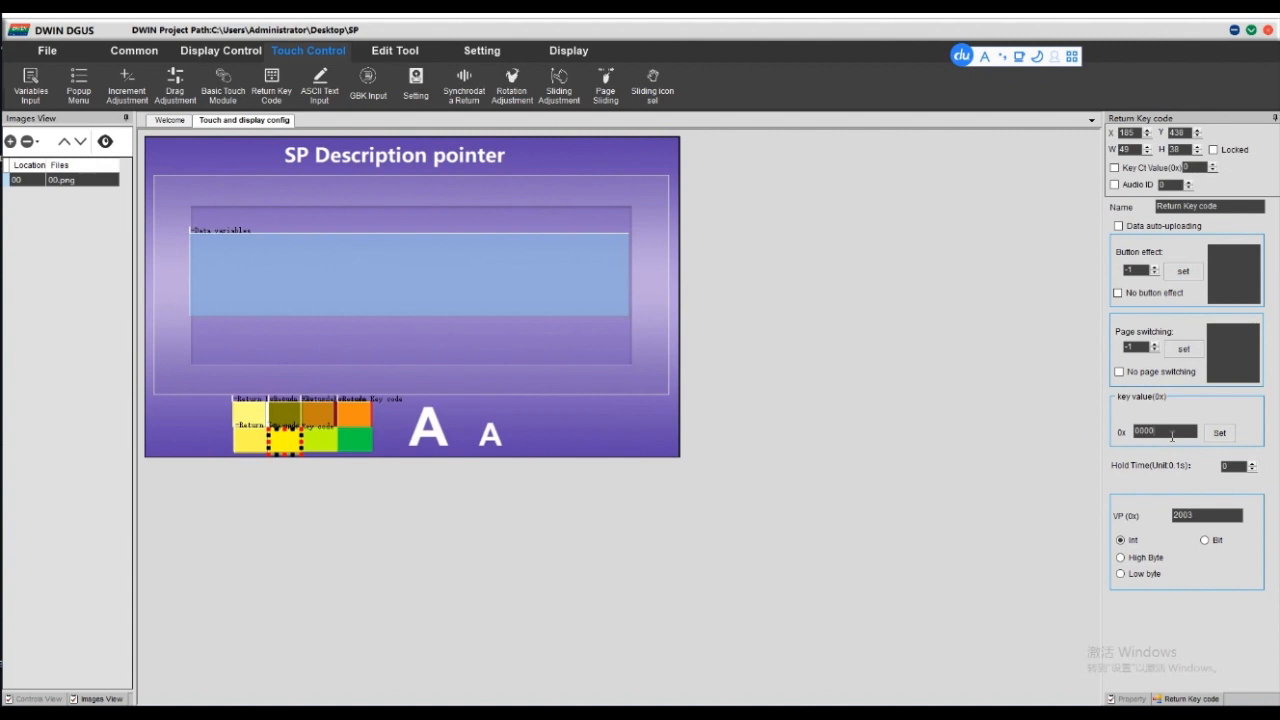
pyautogui.press('BackSpace')
pyautogui.press('BackSpace')
pyautogui.write('FF')
# Place a return key code copy on the lime swatch and replace its key value with the lime colour code.
pyautogui.moveTo(287, 441); pyautogui.dragTo(322, 449)
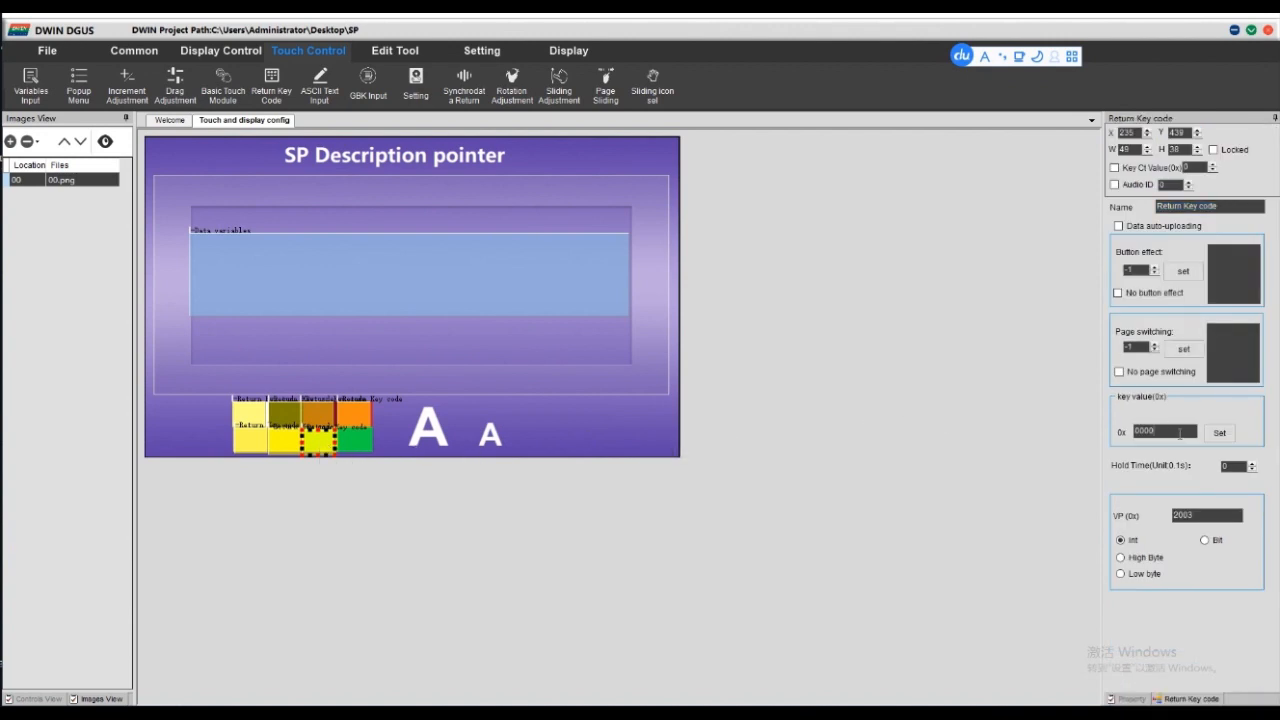
pyautogui.press('BackSpace')
pyautogui.press('BackSpace')
pyautogui.press('BackSpace')
pyautogui.write('07E')
# Place the last return key code copy on the green swatch and enter the green colour code as its key value.
pyautogui.moveTo(321, 447); pyautogui.dragTo(352, 443)
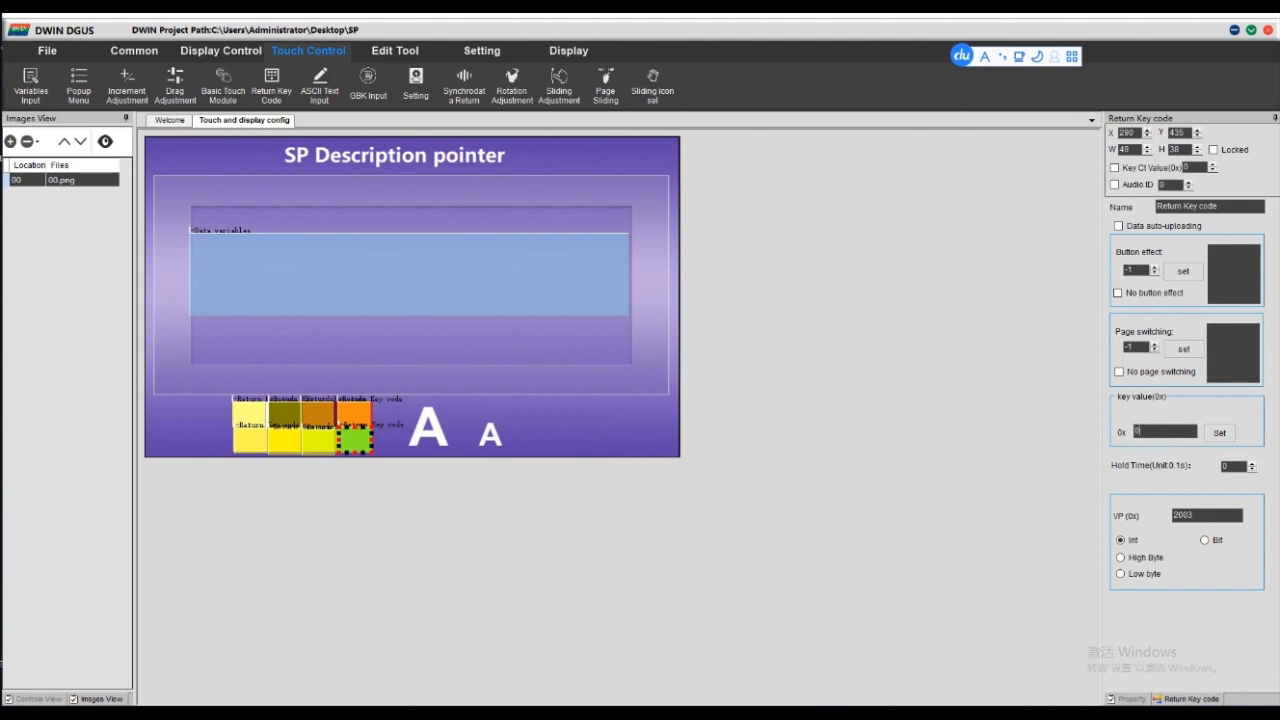
pyautogui.click(1140, 430)
pyautogui.write('E88')
pyautogui.click(611, 429)
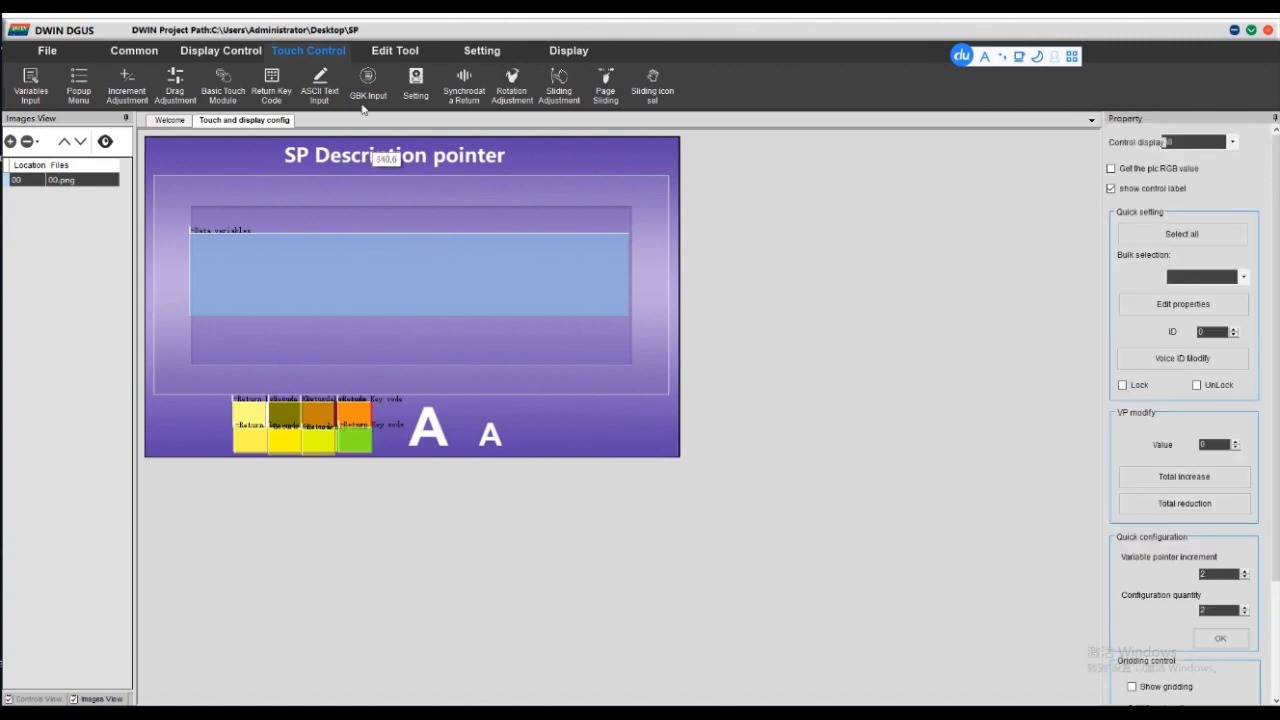
# Draw a Return Key Code touch control about 106 by 84 pixels over the large letter A.
pyautogui.click(389, 50)
pyautogui.click(279, 53)
pyautogui.click(265, 90)
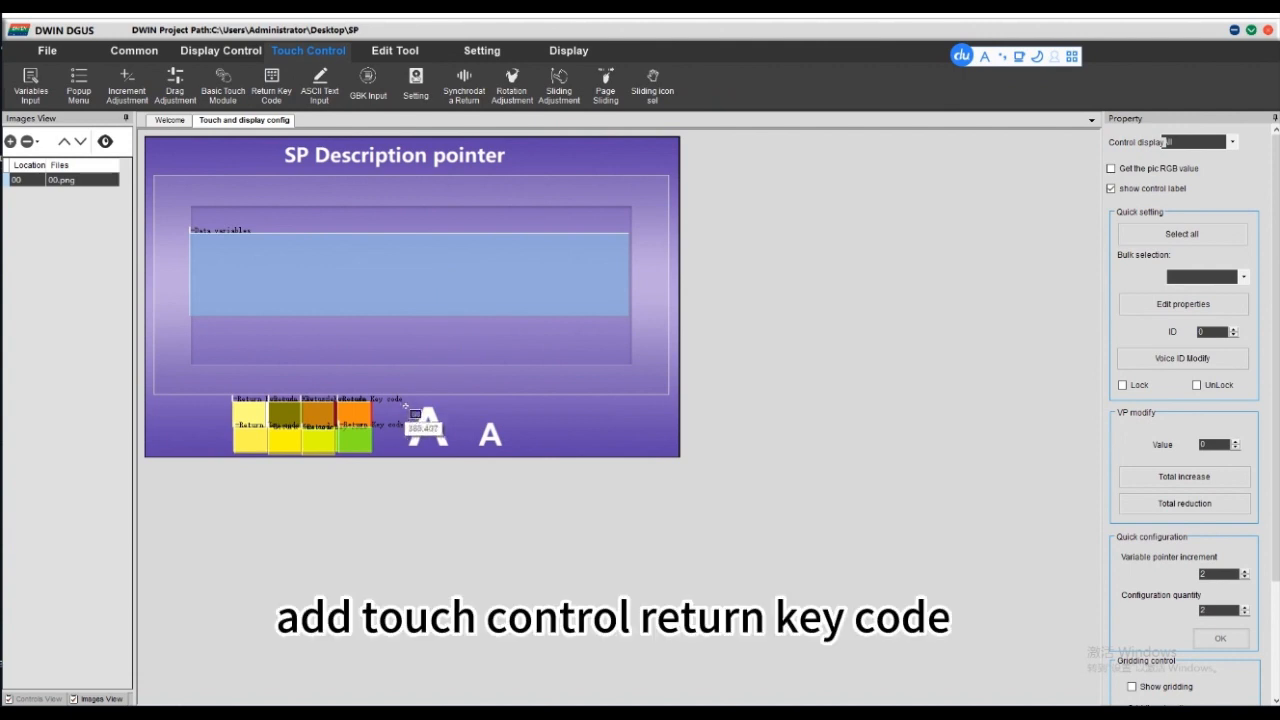
pyautogui.moveTo(395, 400); pyautogui.dragTo(466, 455)
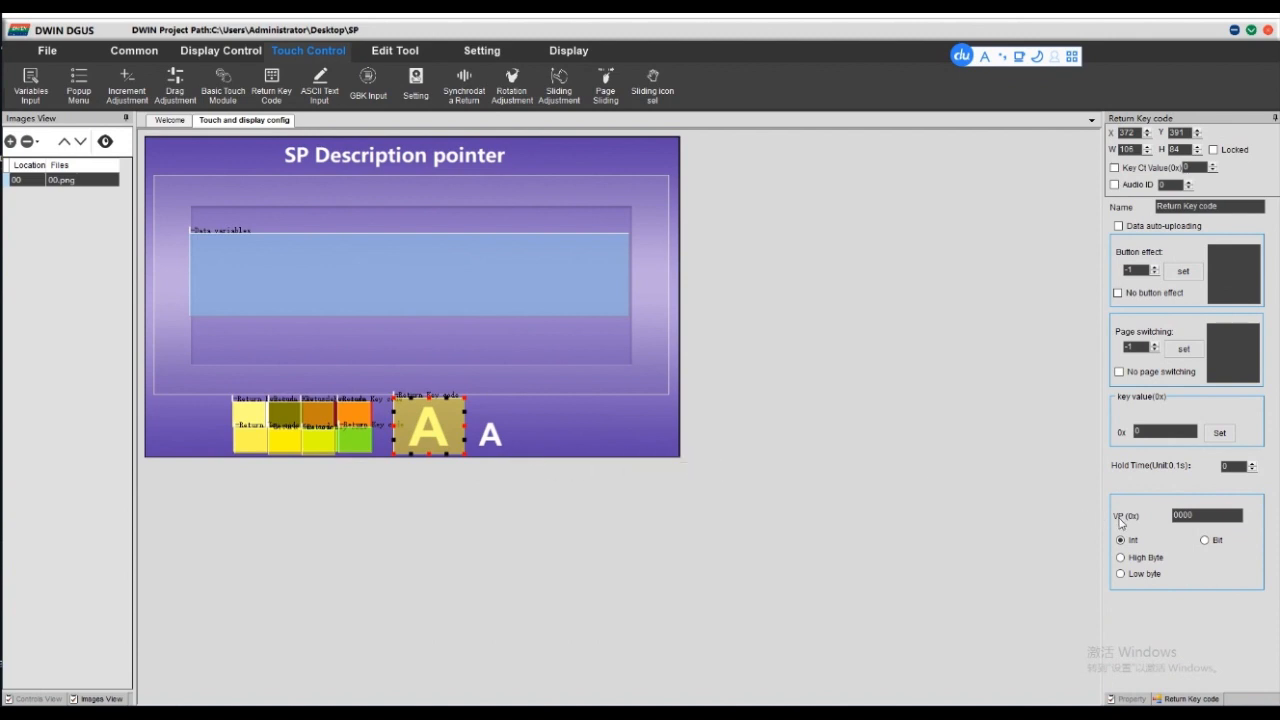
# Check the text box offset address in the presentation's SP table and set the large A key's VP address to 2004.
pyautogui.click(774, 714)
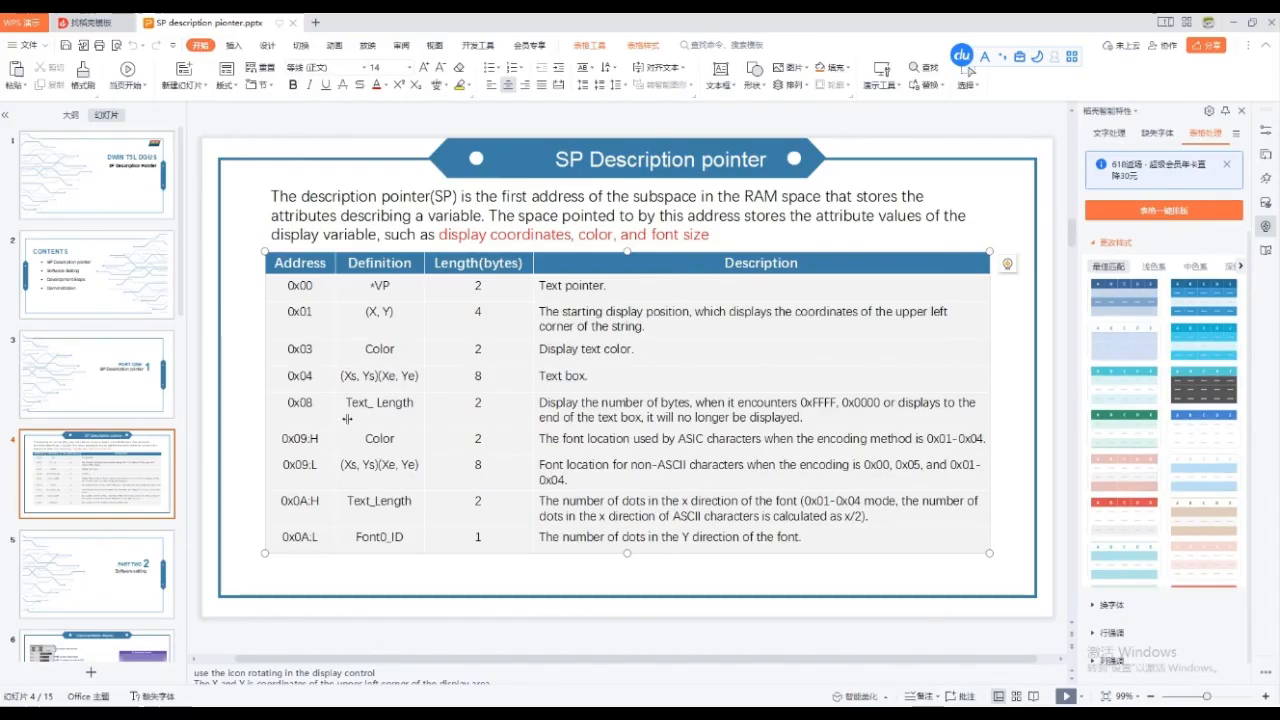
pyautogui.moveTo(288, 376); pyautogui.dragTo(589, 383)
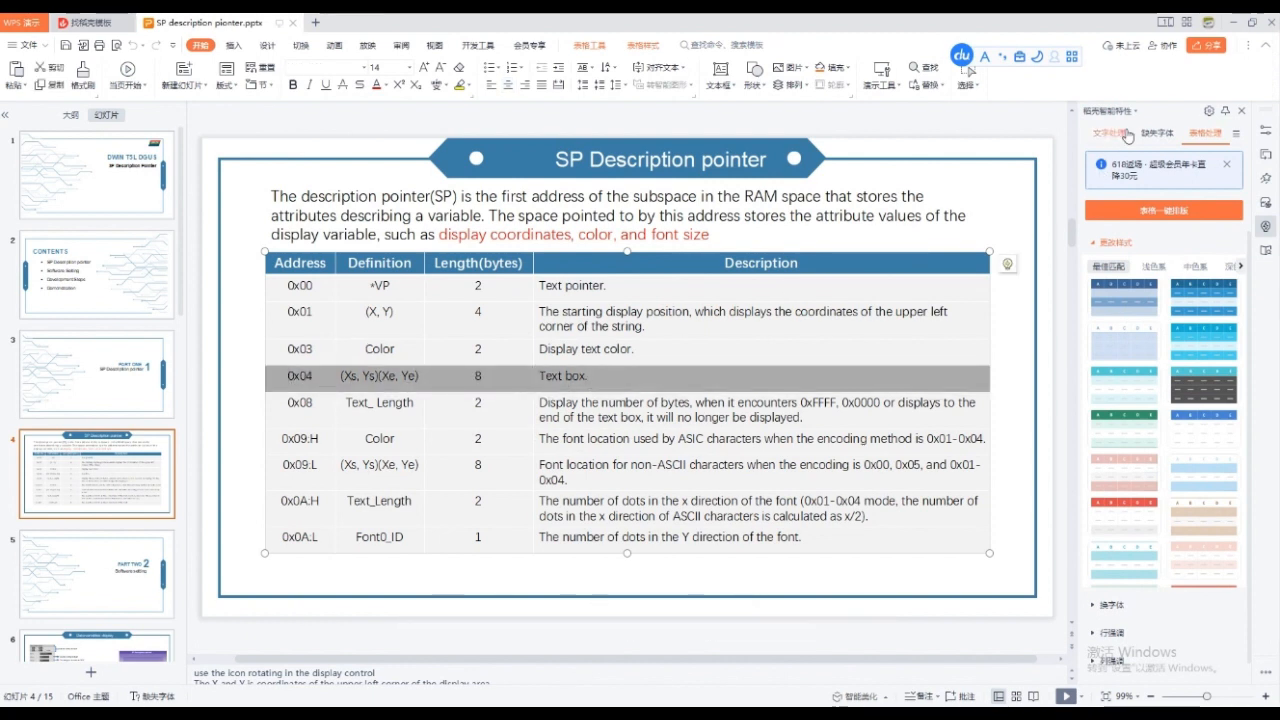
pyautogui.click(1231, 22)
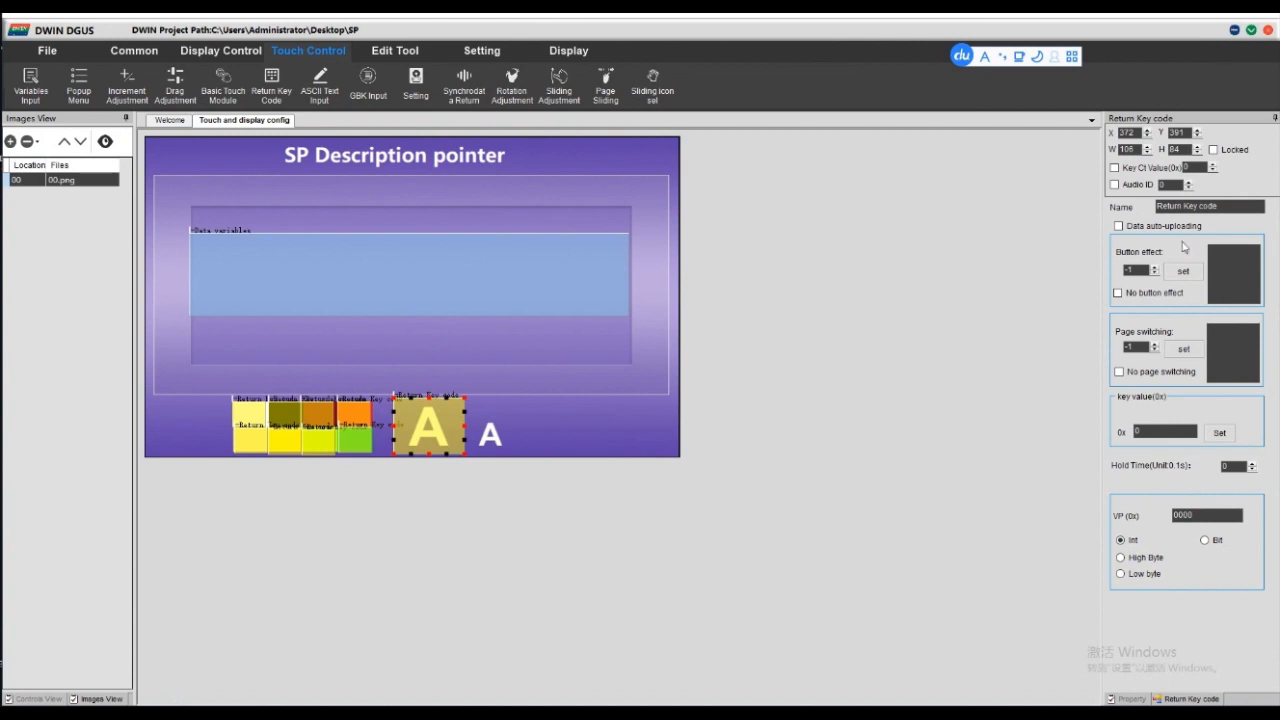
pyautogui.click(1208, 518)
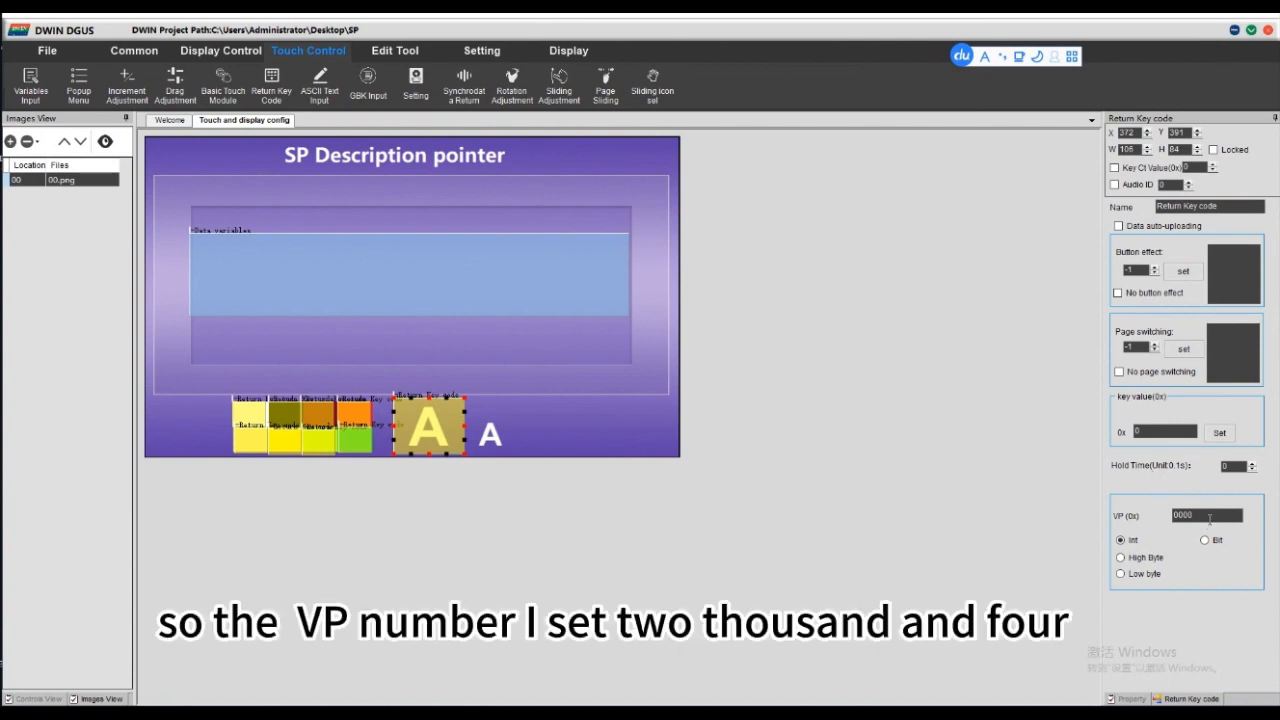
pyautogui.write('2004')
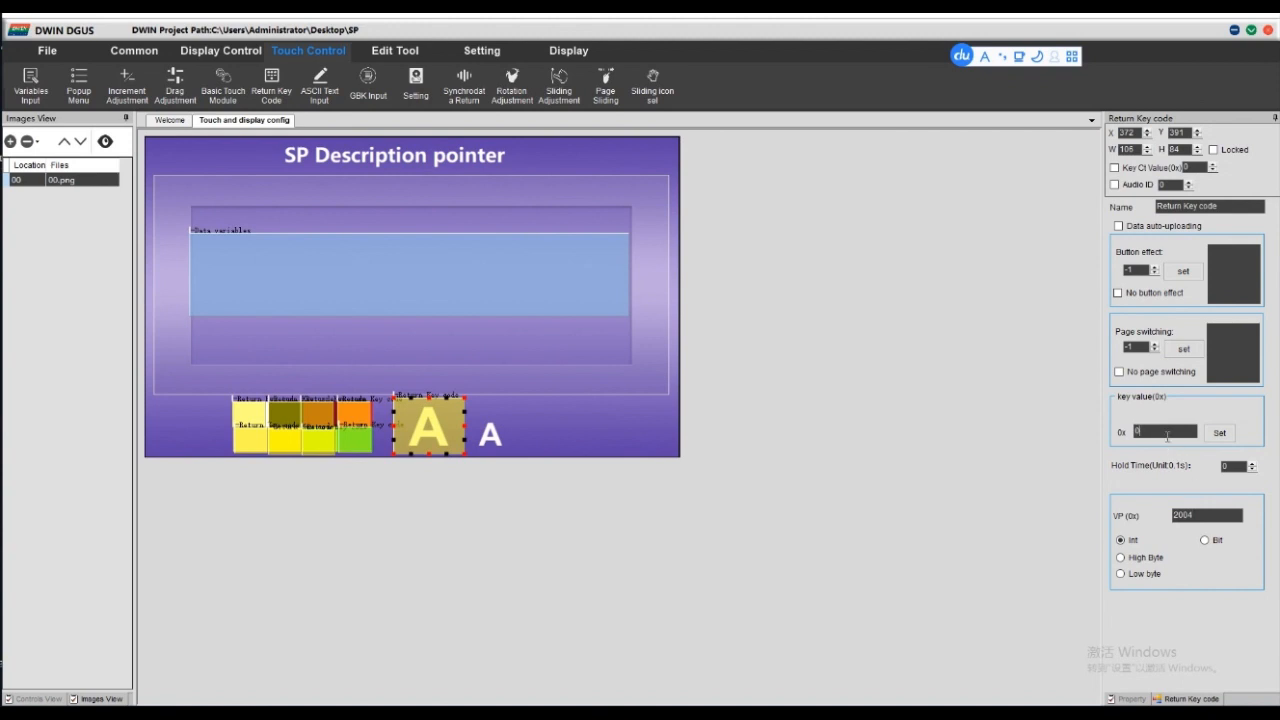
# Convert the data variable's font size of 50 to hexadecimal in Calculator, and reselect the large A's return key code.
pyautogui.click(591, 284)
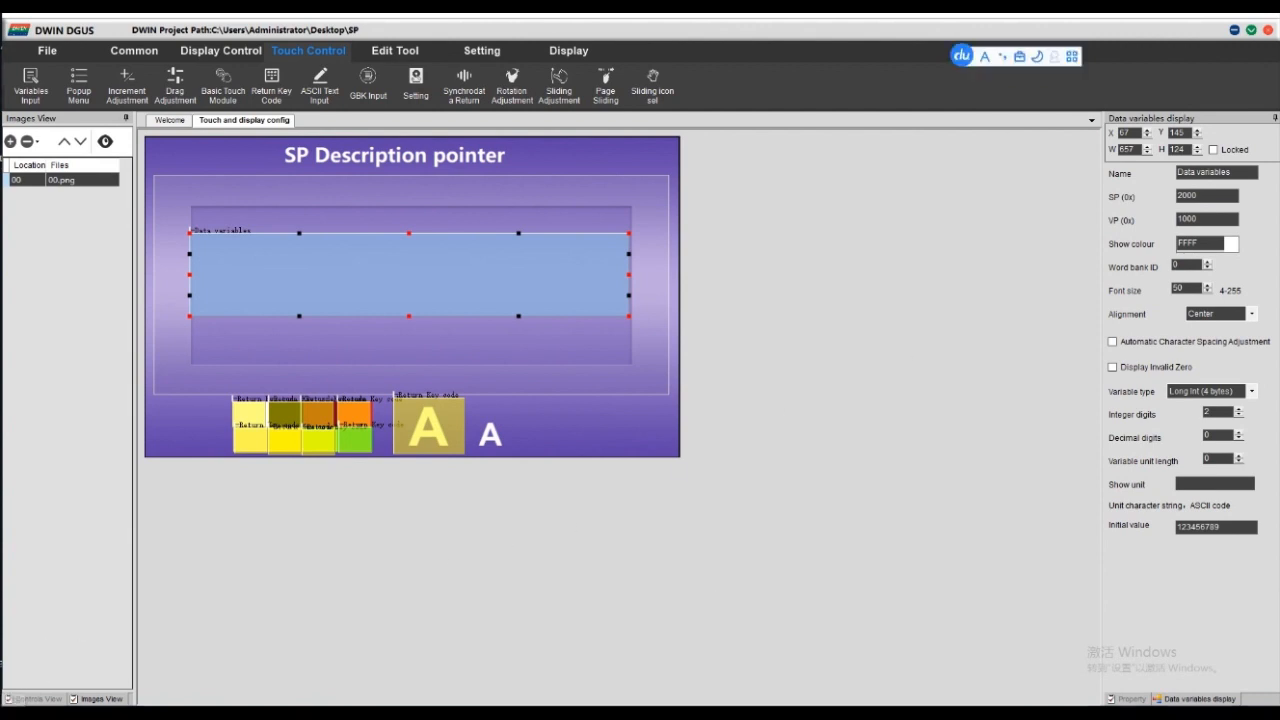
pyautogui.click(14, 700)
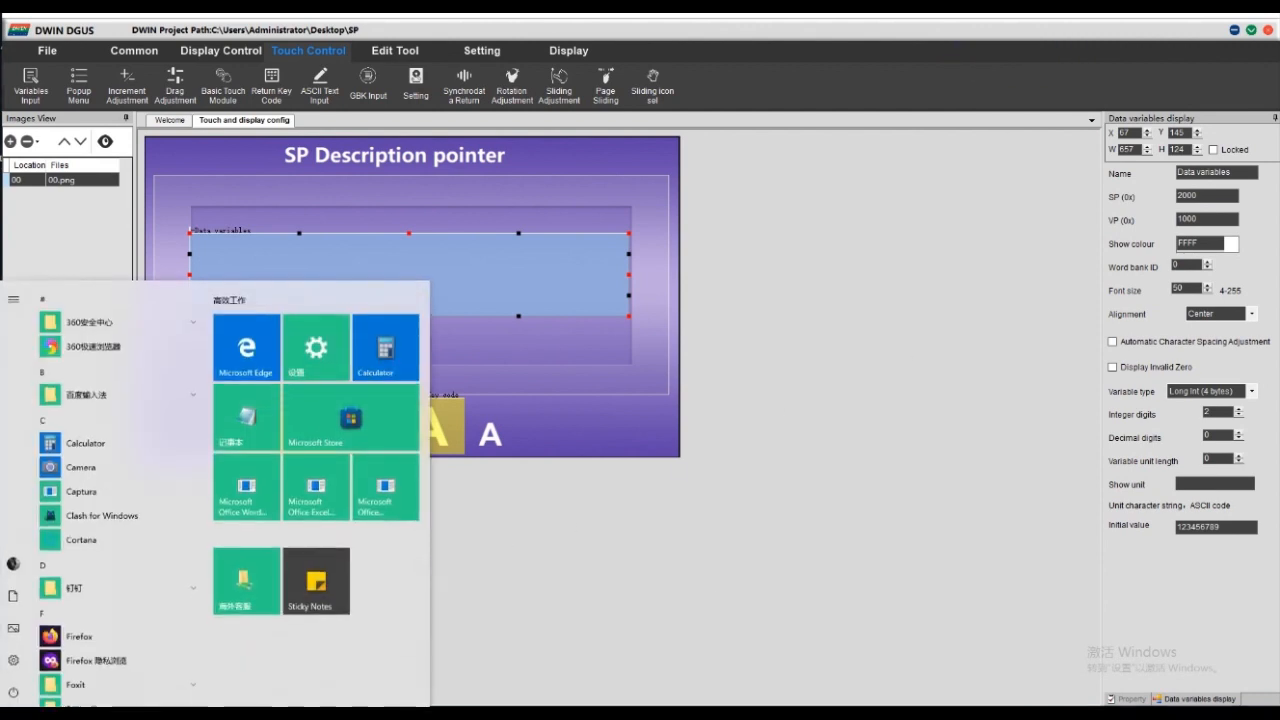
pyautogui.click(388, 344)
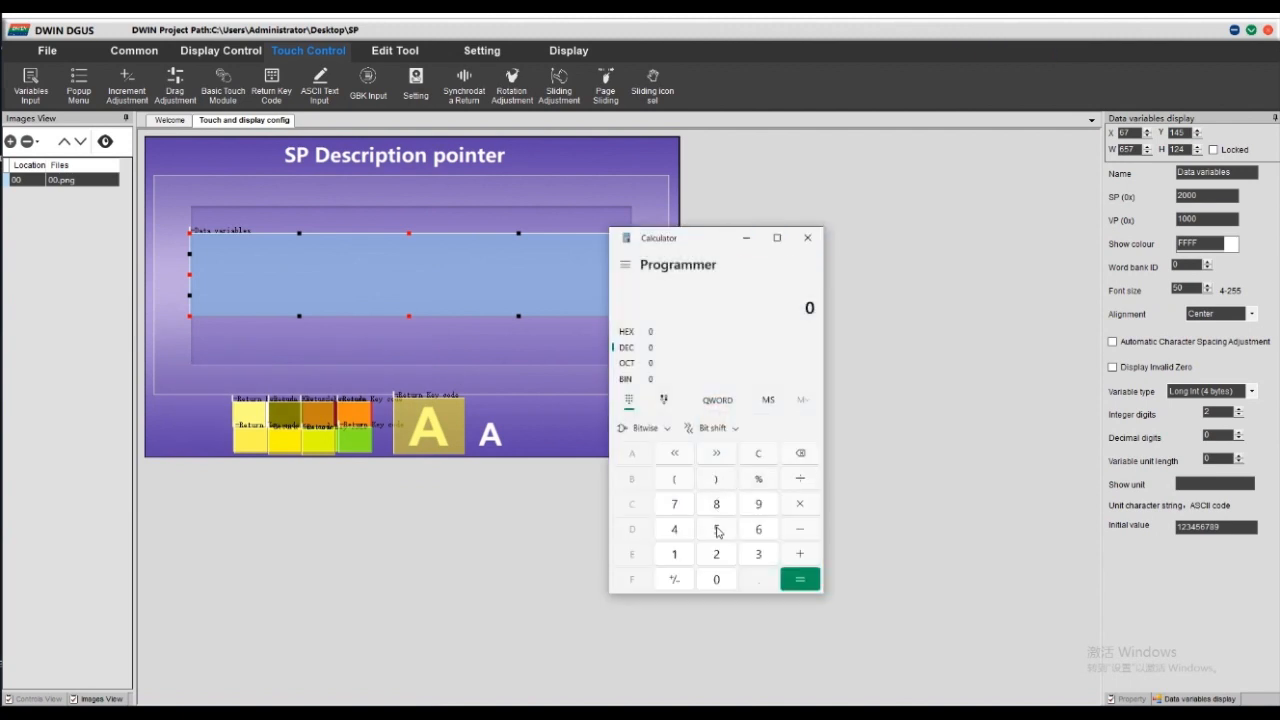
pyautogui.click(716, 529)
pyautogui.click(716, 579)
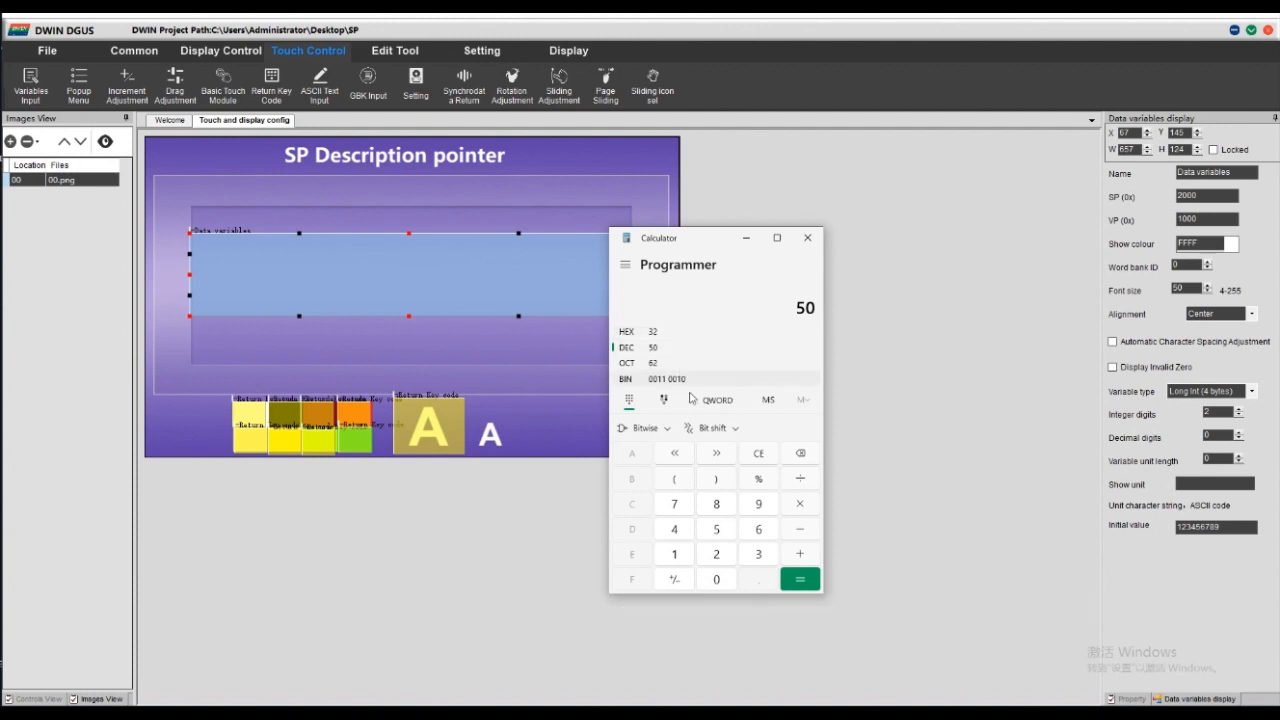
pyautogui.click(808, 238)
pyautogui.click(455, 420)
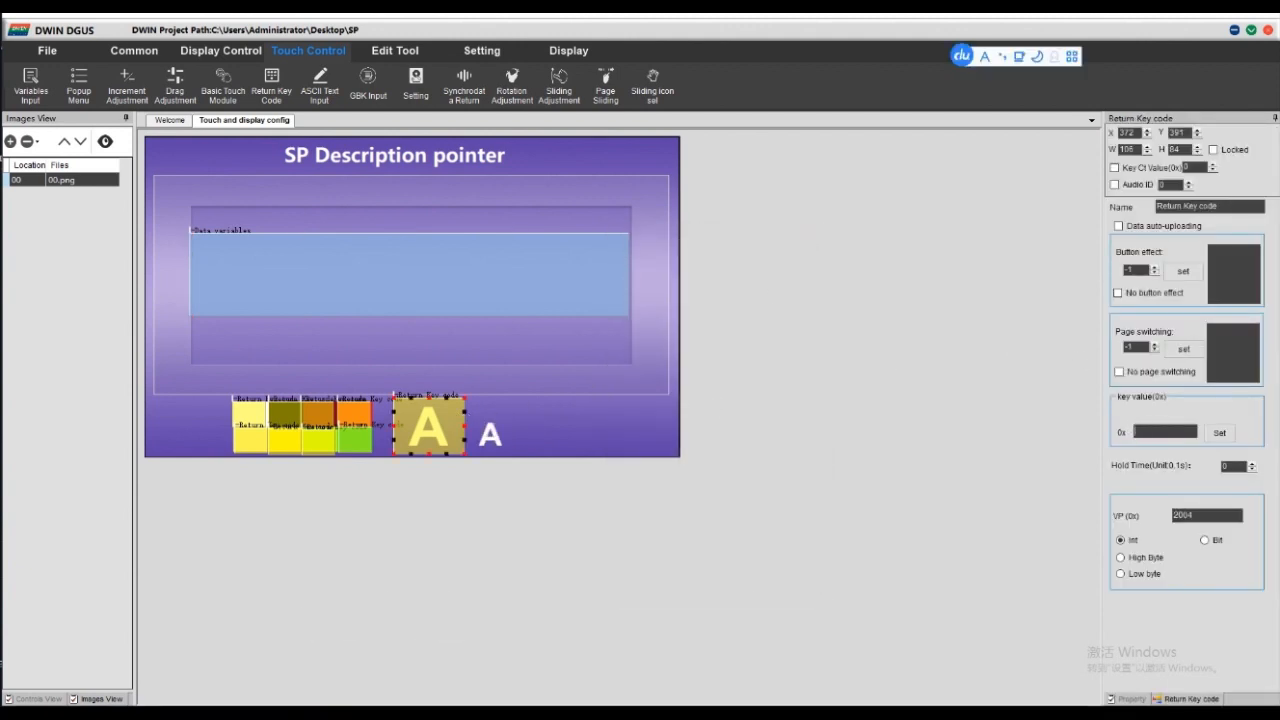
# Set the large A key's value to hexadecimal 32, and draw a return key code over the small A with key value 0010 and VP 2004.
pyautogui.write('032')
pyautogui.click(271, 85)
pyautogui.moveTo(477, 404); pyautogui.dragTo(498, 445)
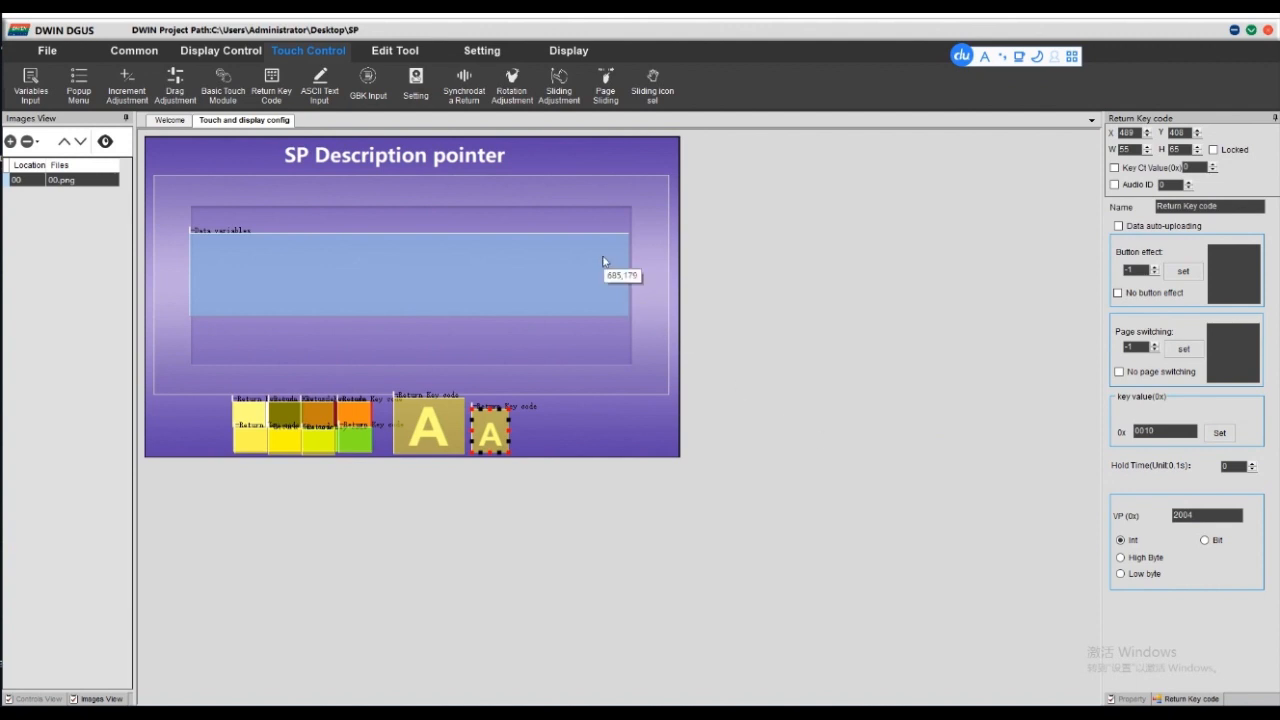
# Save the project and generate its configuration files, ignoring the intersecting button configuration.
pyautogui.click(46, 49)
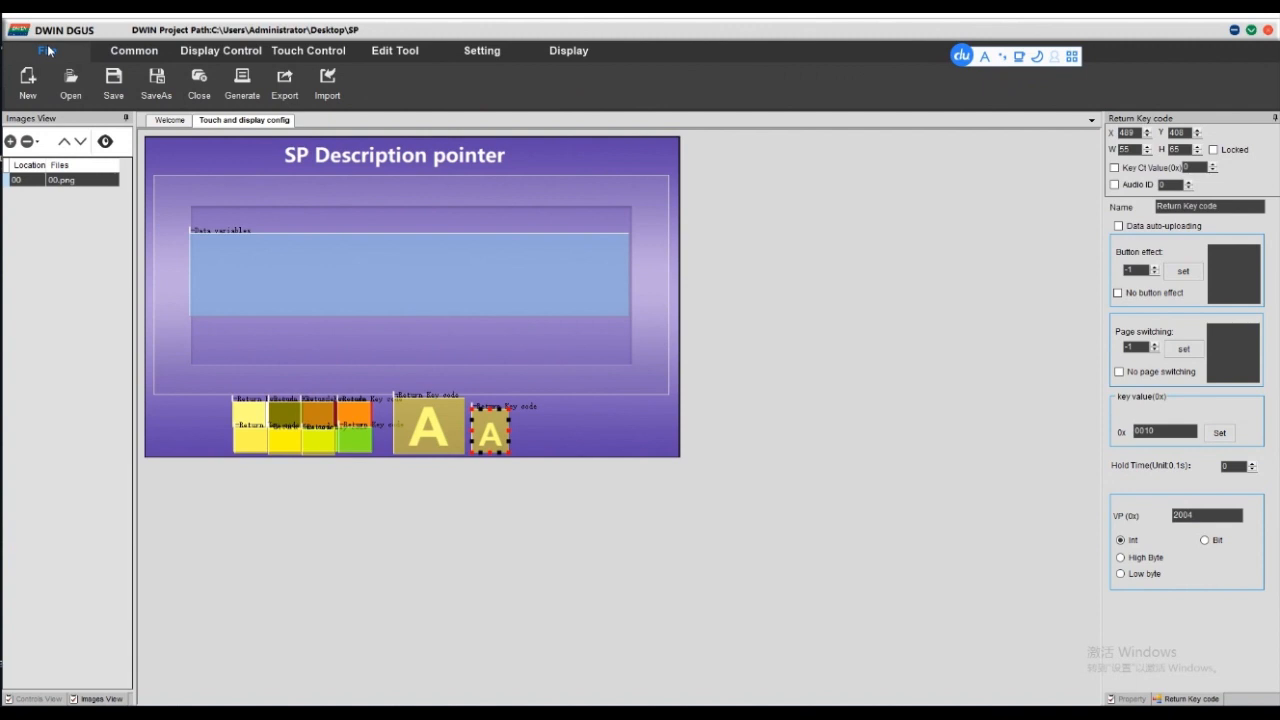
pyautogui.click(110, 88)
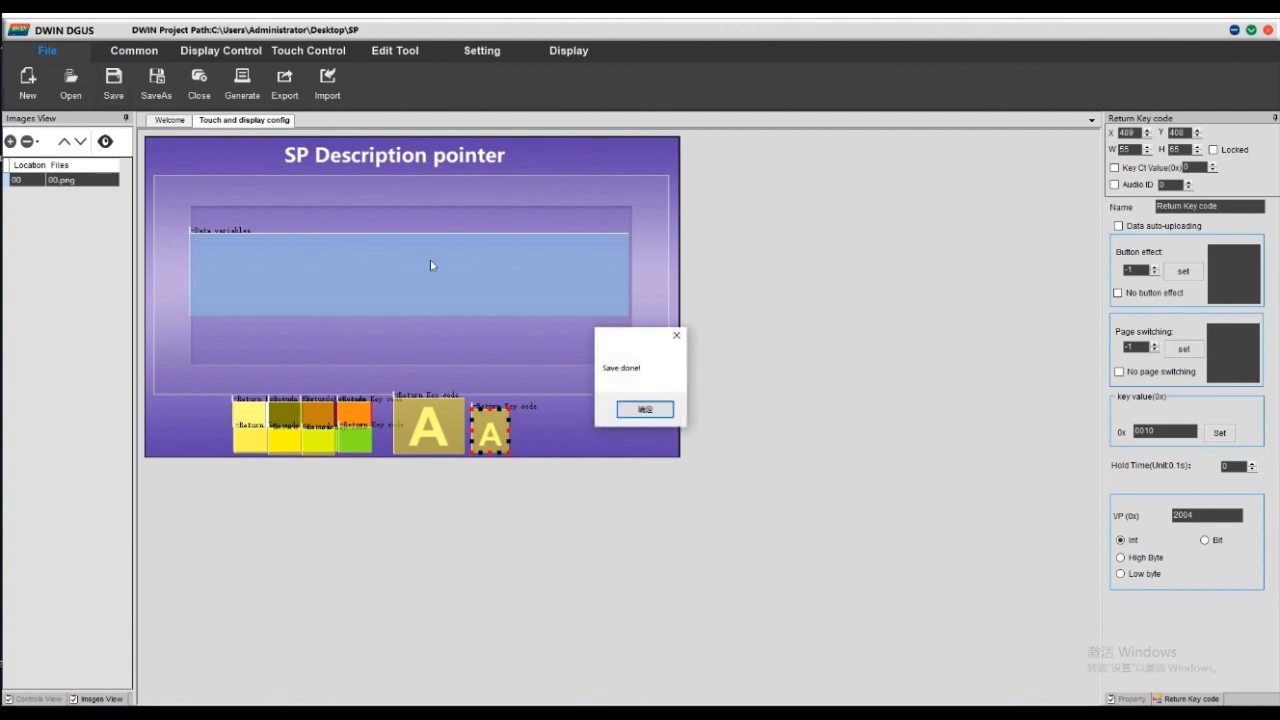
pyautogui.click(645, 409)
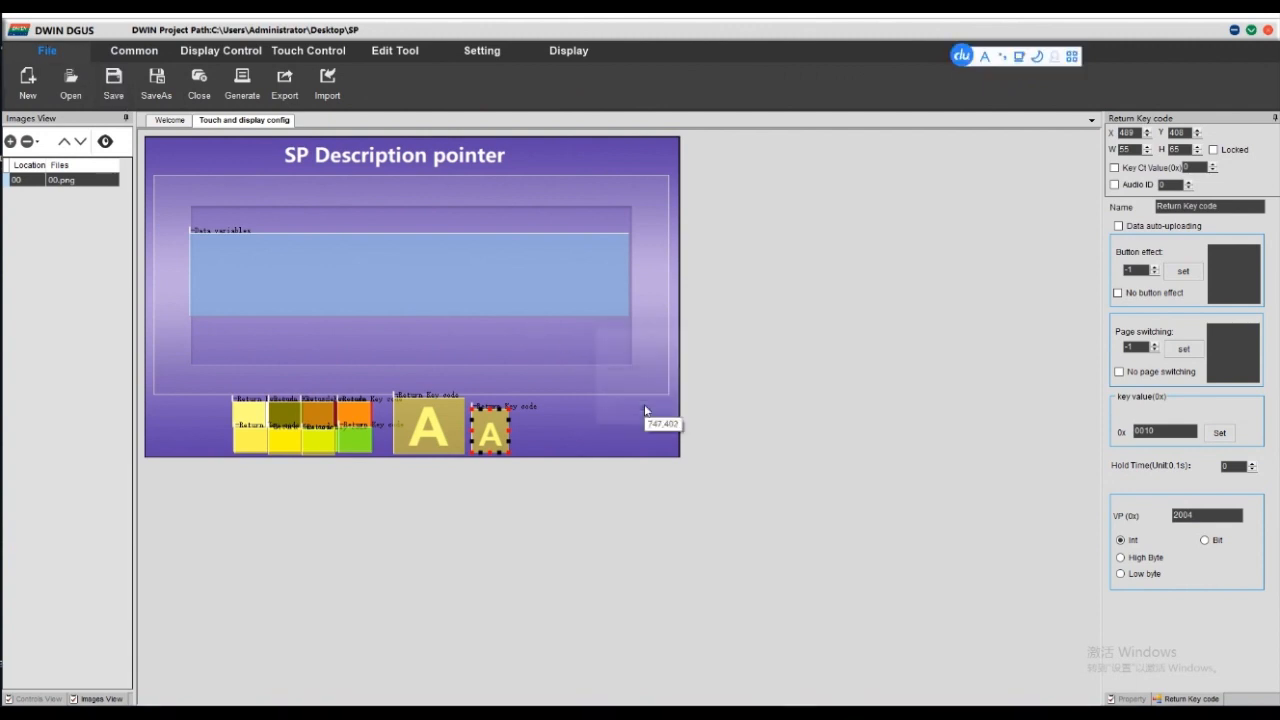
pyautogui.click(241, 89)
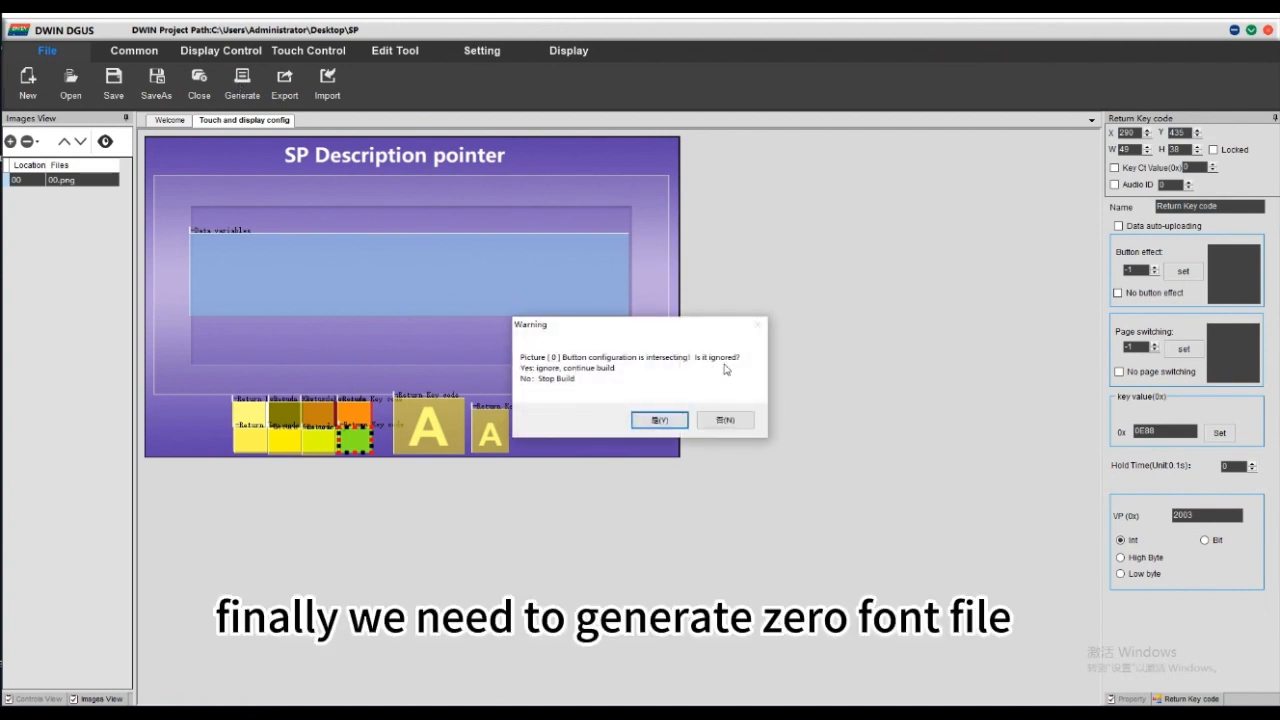
pyautogui.click(667, 424)
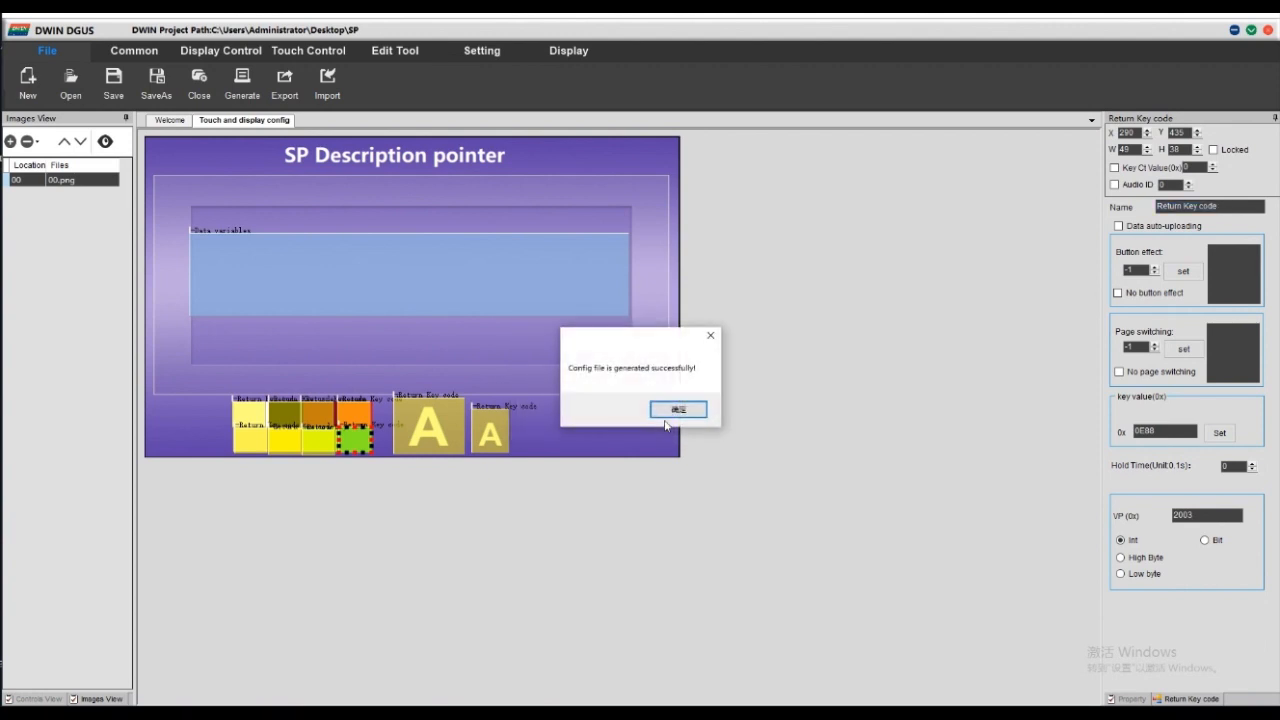
pyautogui.click(676, 409)
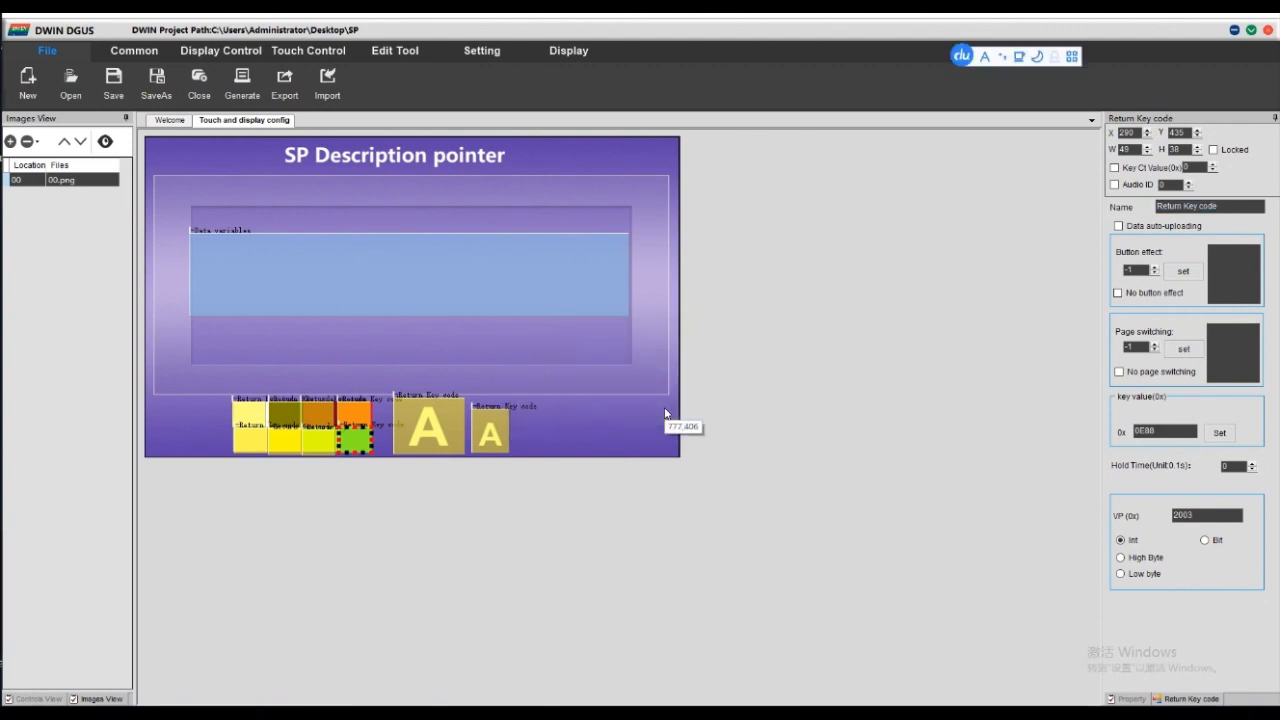
# Exit DWIN DGUS with the project changes saved, and relaunch the program from the desktop.
pyautogui.click(1268, 30)
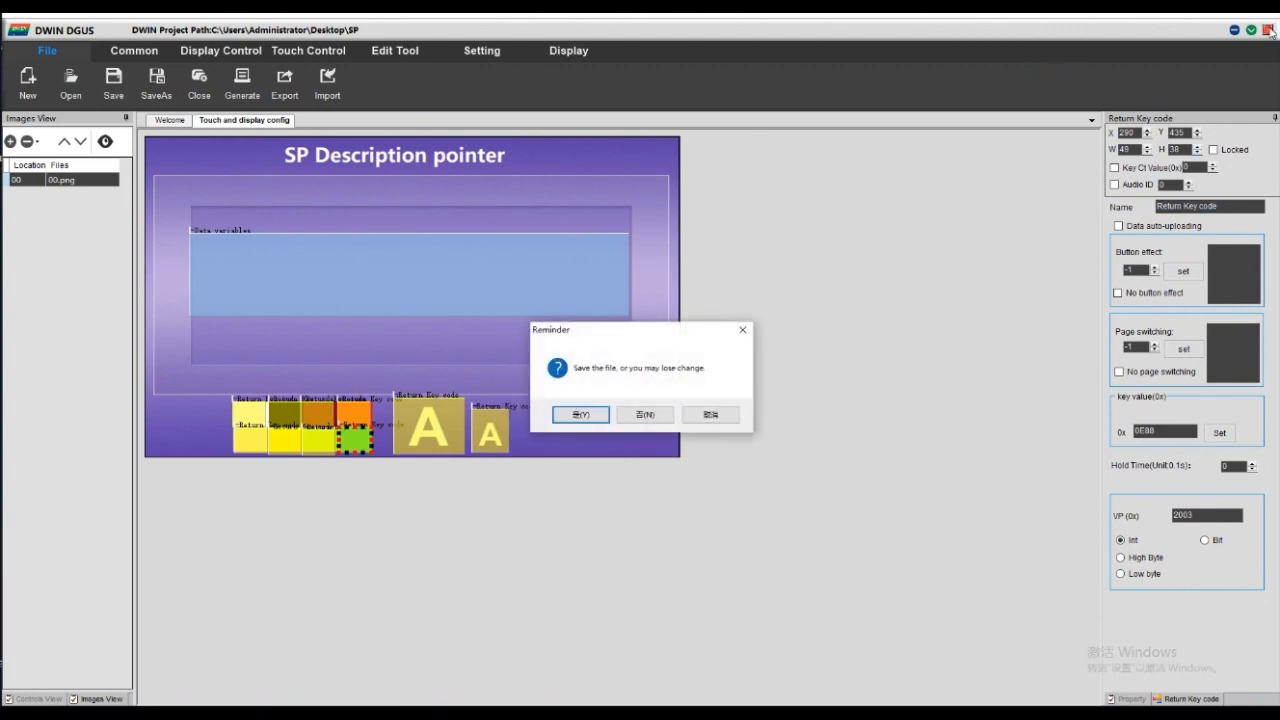
pyautogui.click(580, 416)
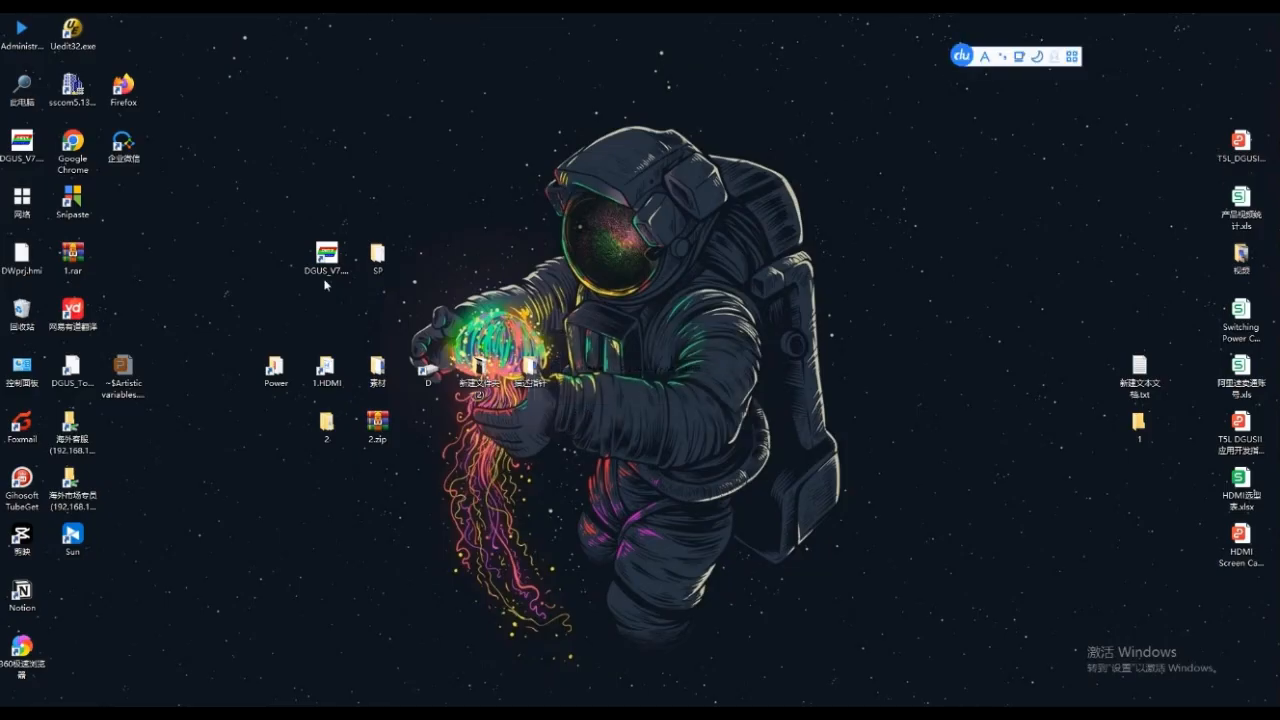
pyautogui.click(325, 262)
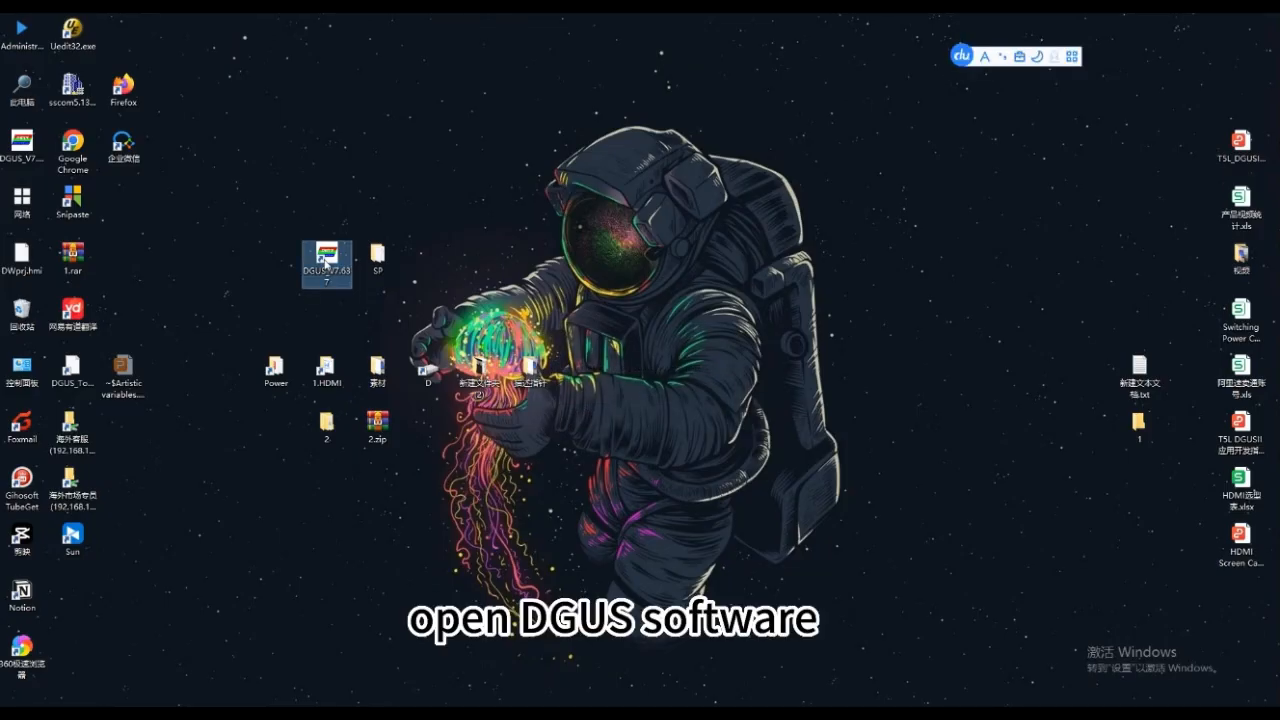
pyautogui.doubleClick(325, 262)
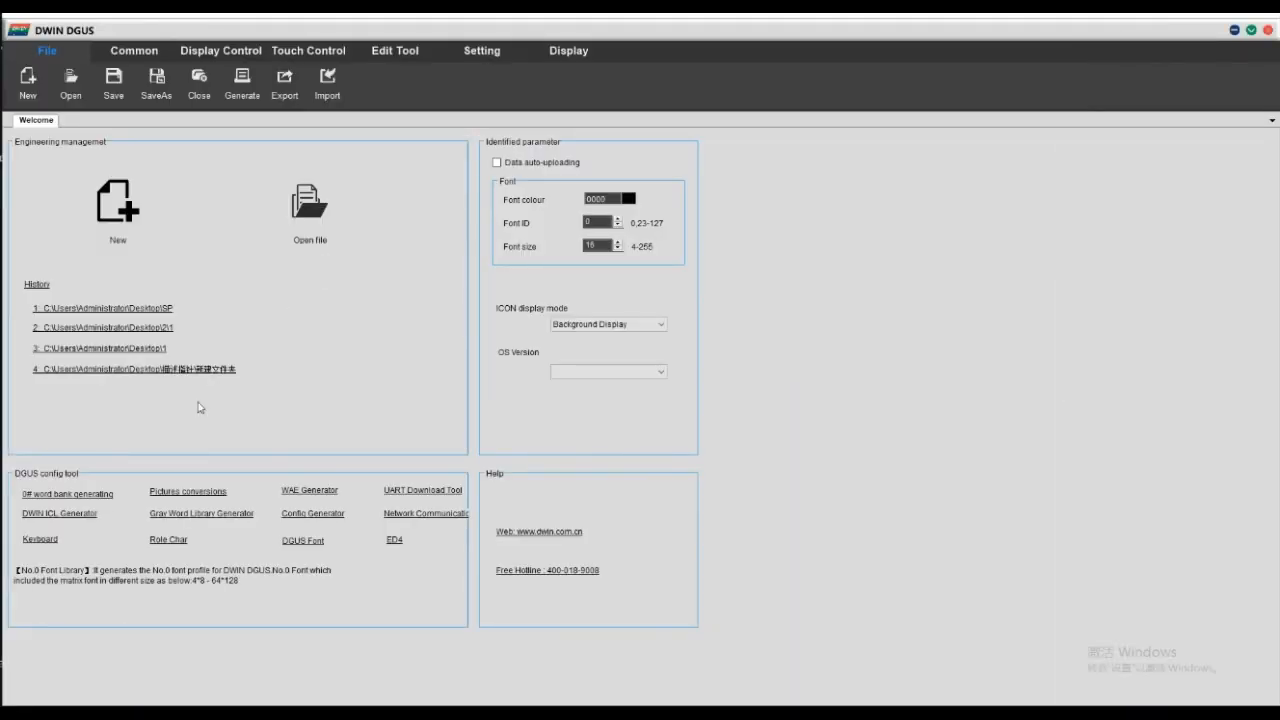
# Create the 0_DWIN_ASC.HZK font file with the 0# word bank generator, and exit the generator and DGUS.
pyautogui.click(102, 502)
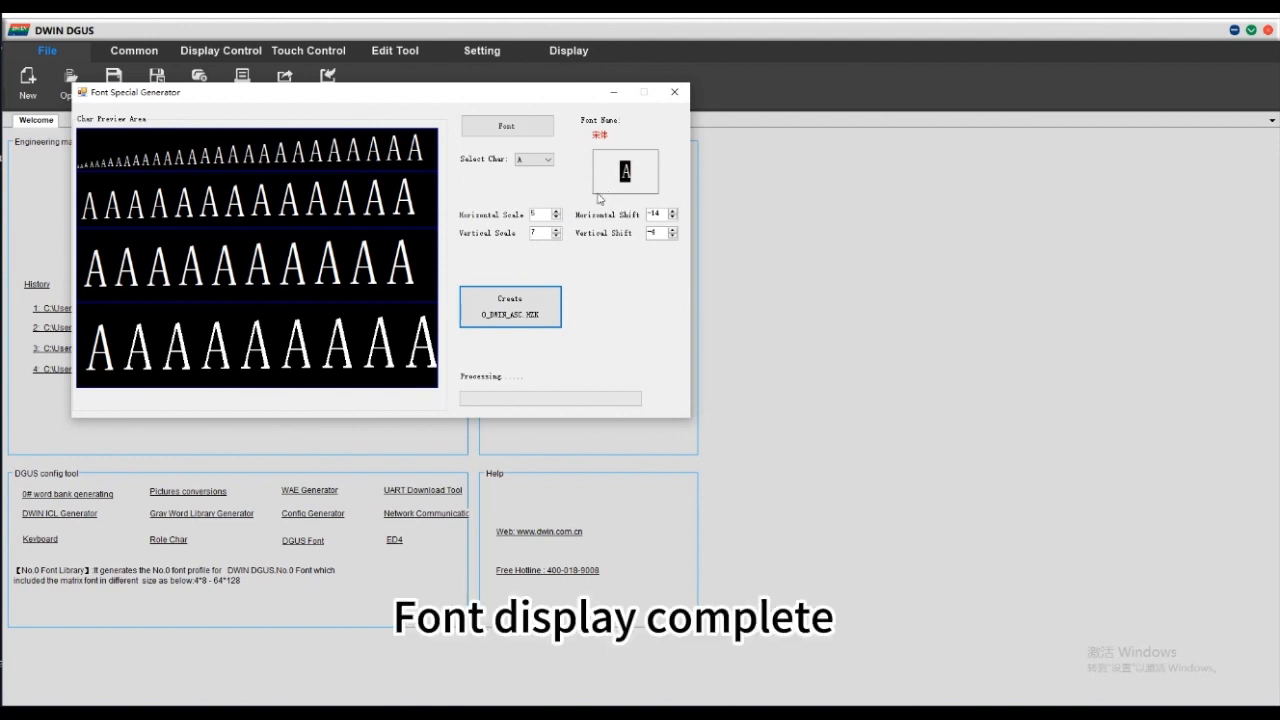
pyautogui.click(521, 319)
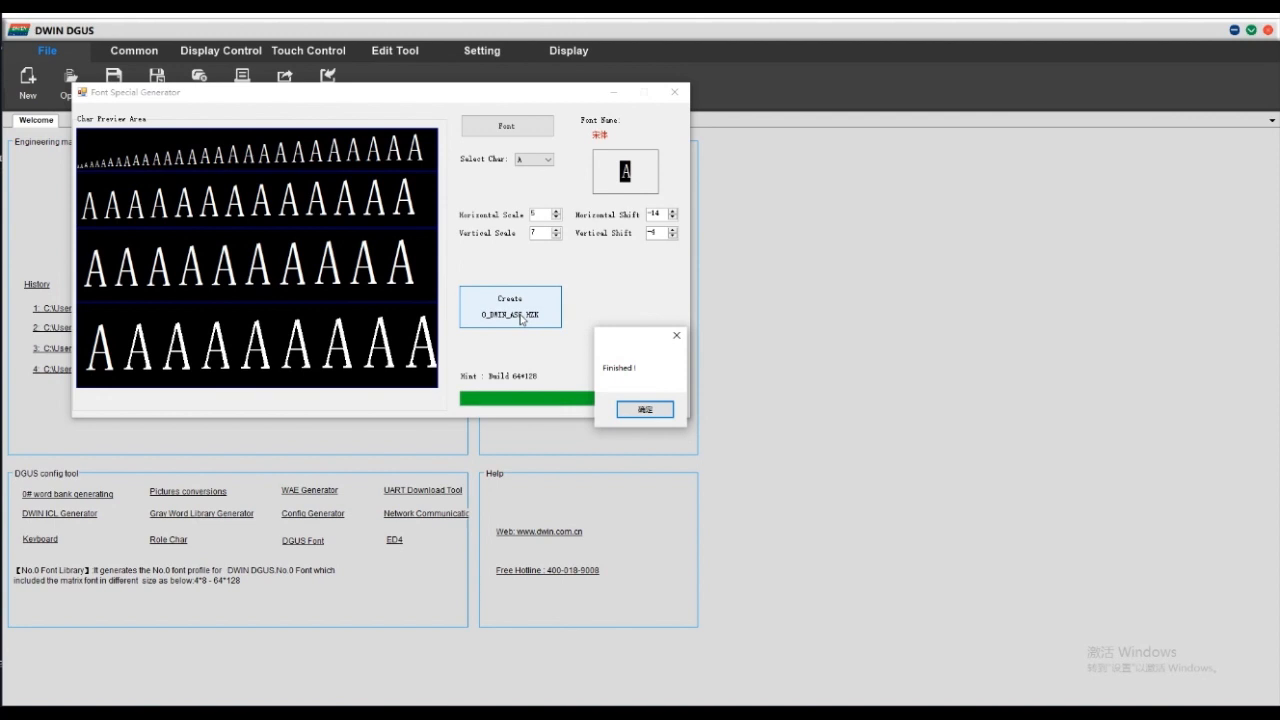
pyautogui.click(644, 410)
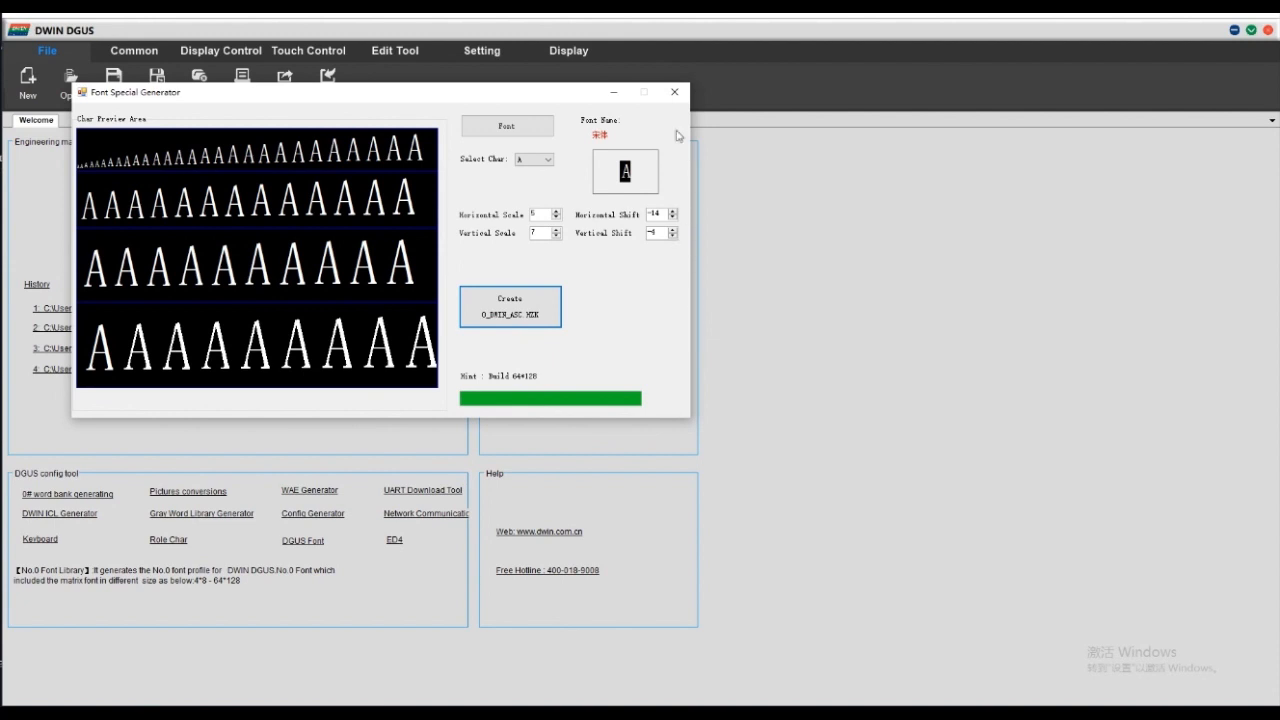
pyautogui.click(673, 92)
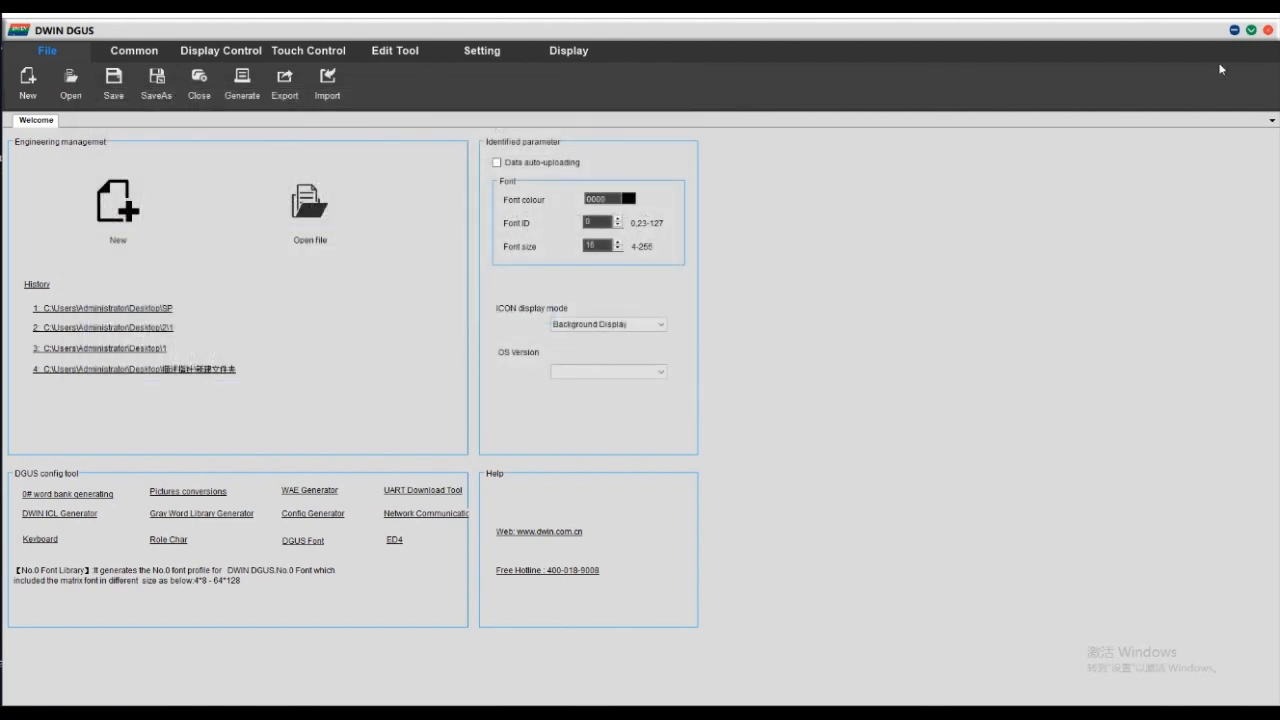
pyautogui.click(1268, 31)
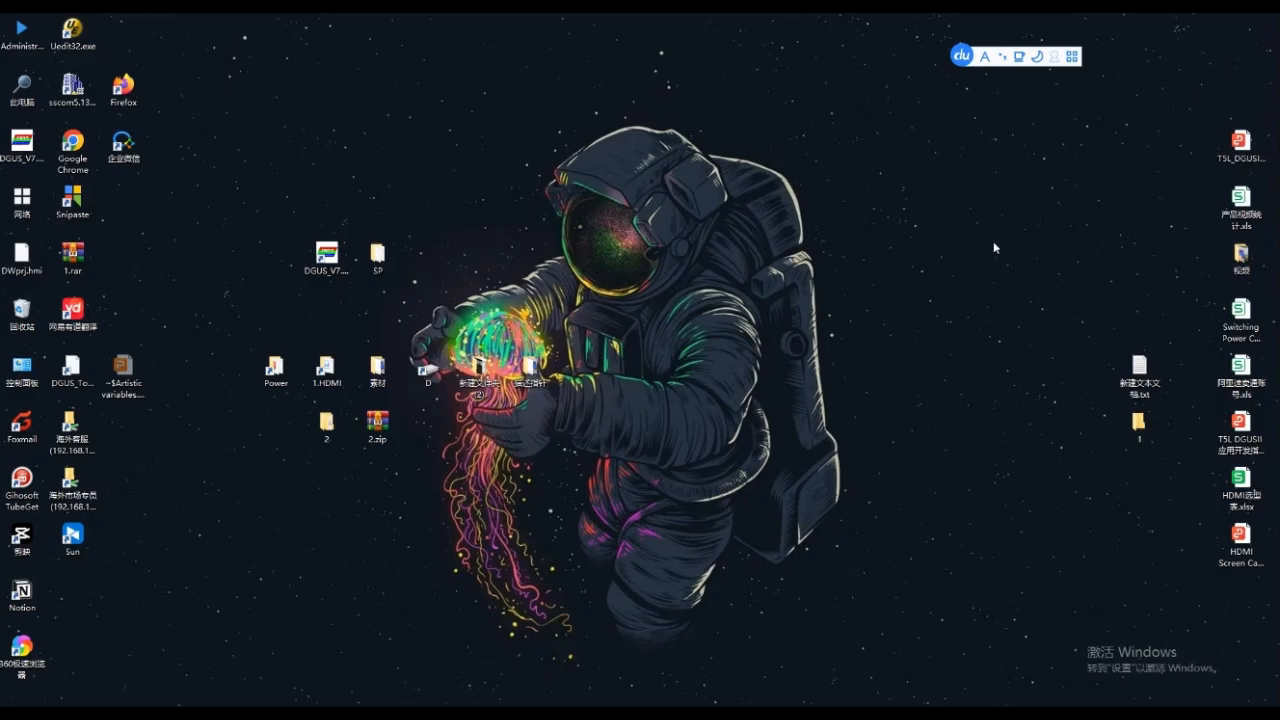
# Open the file location of the DGUS V7.637 desktop shortcut and select the generated 0_DWIN_ASC.HZK file there.
pyautogui.rightClick(330, 264)
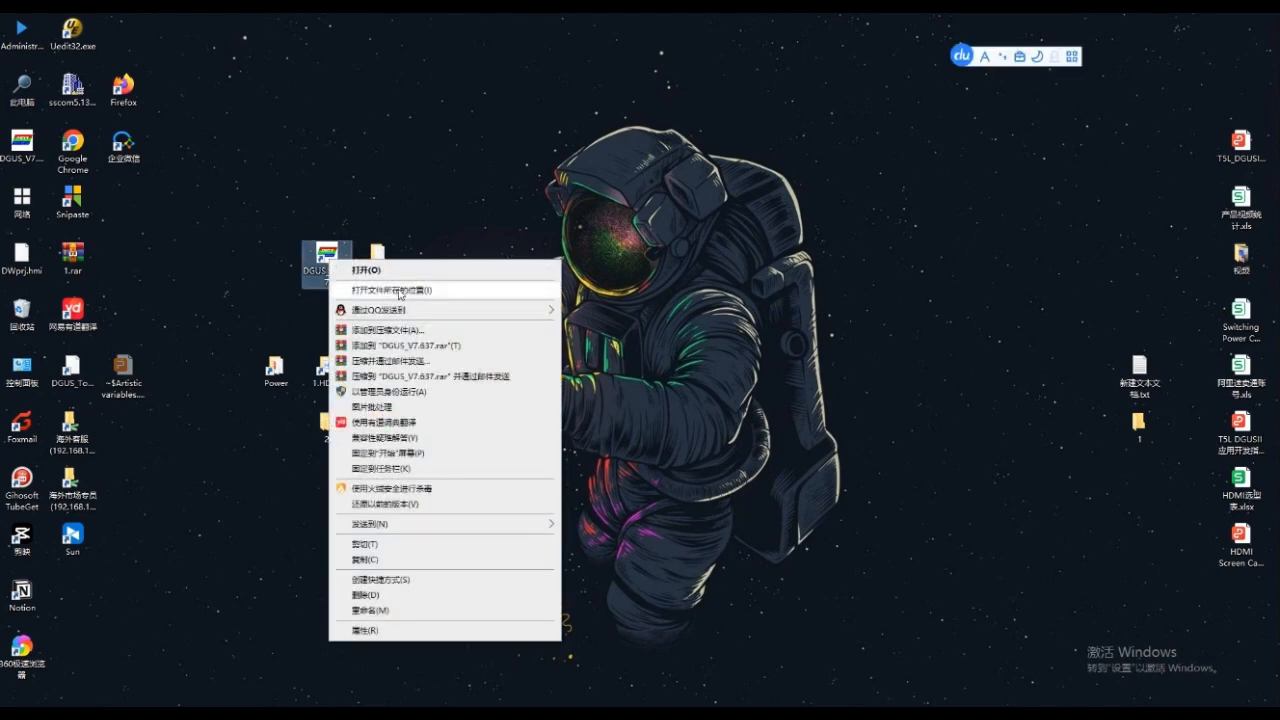
pyautogui.click(395, 290)
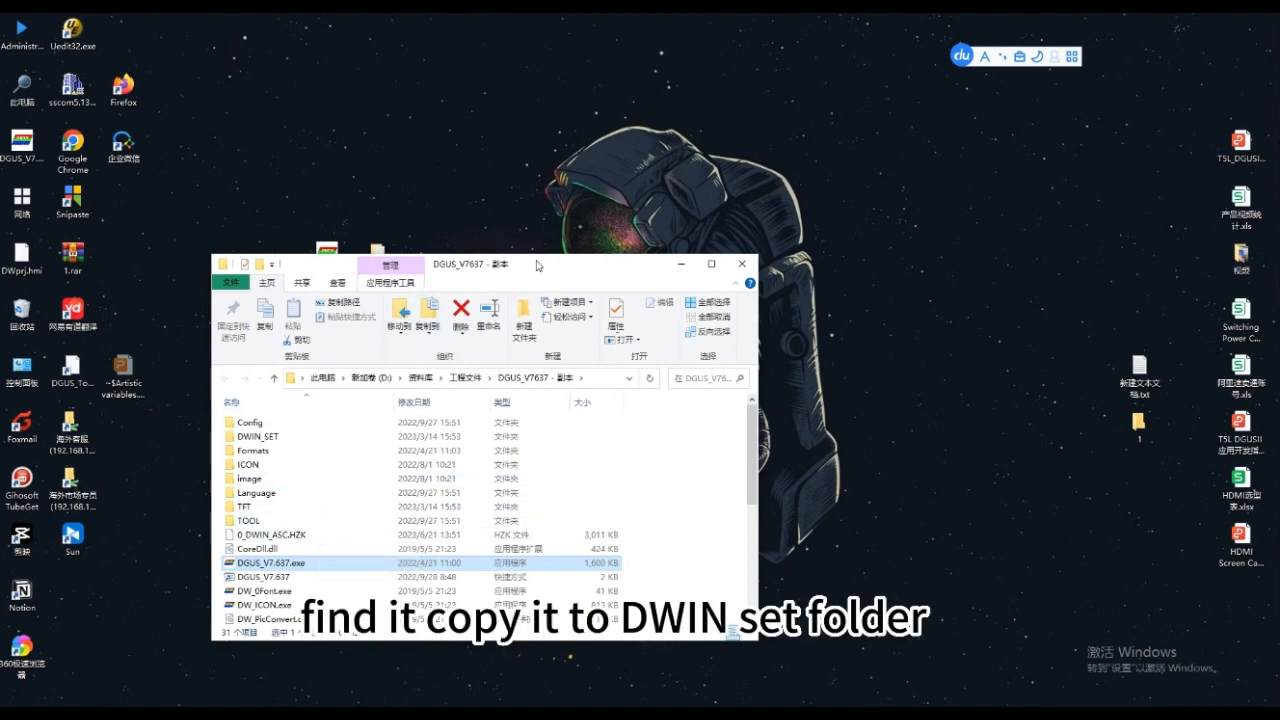
pyautogui.moveTo(540, 265); pyautogui.dragTo(926, 235)
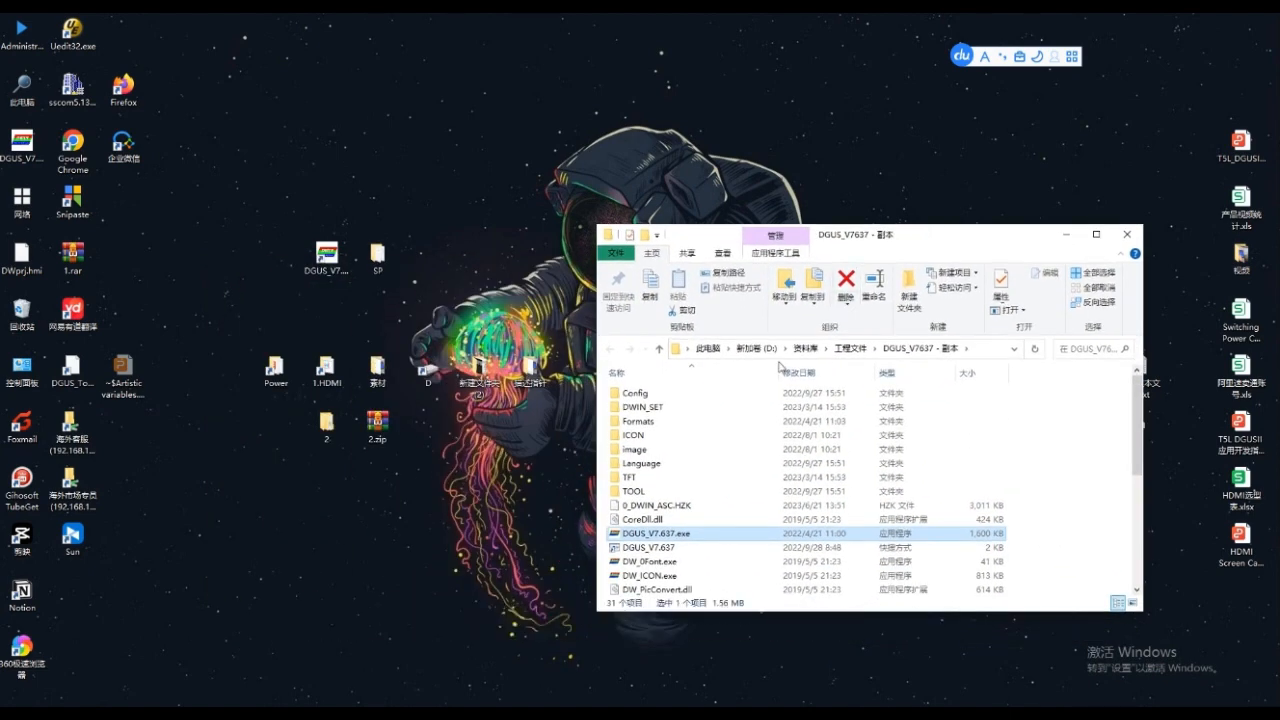
pyautogui.click(369, 265)
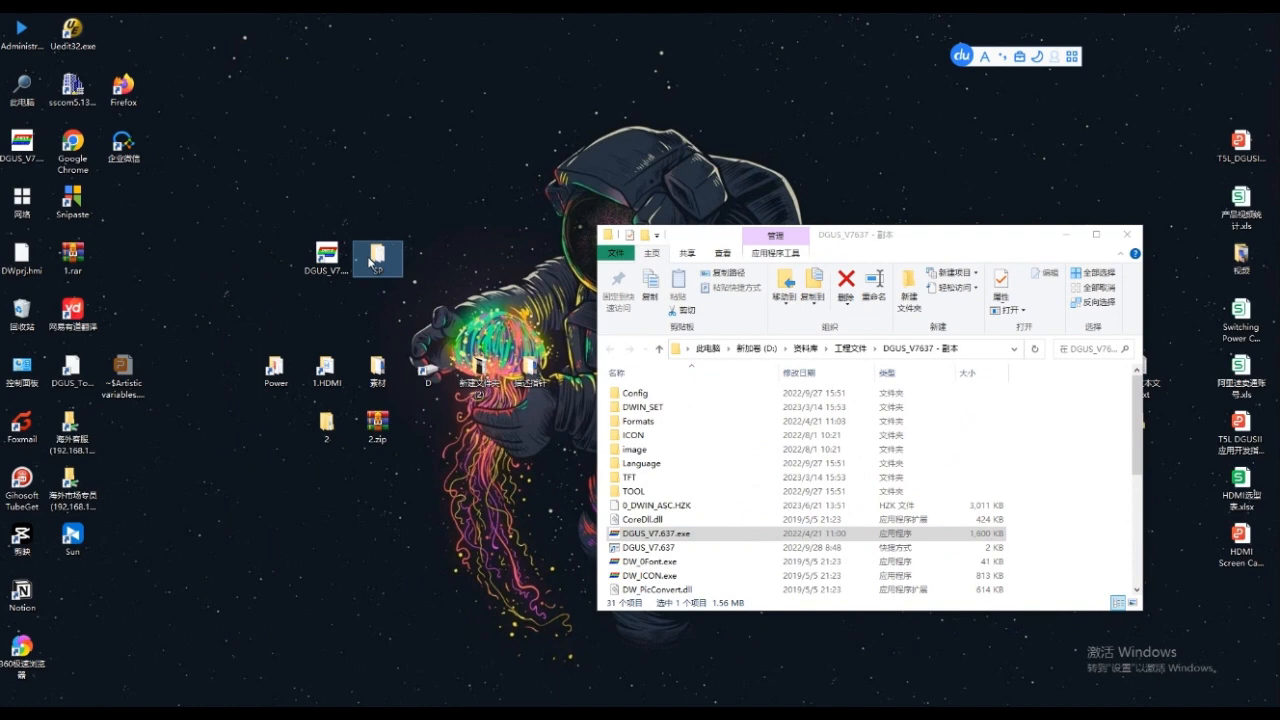
pyautogui.click(640, 504)
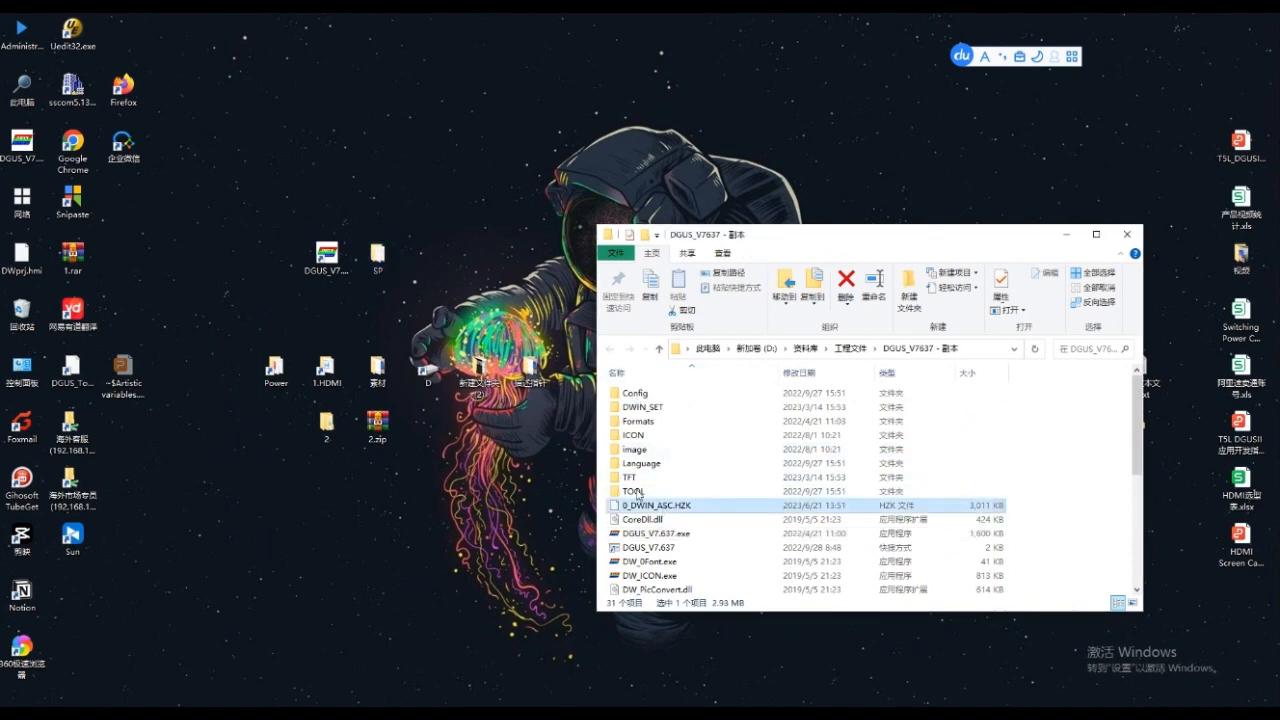
# Copy 0_DWIN_ASC.HZK from the DGUS program folder into the SP project's DWIN_SET folder.
pyautogui.doubleClick(378, 258)
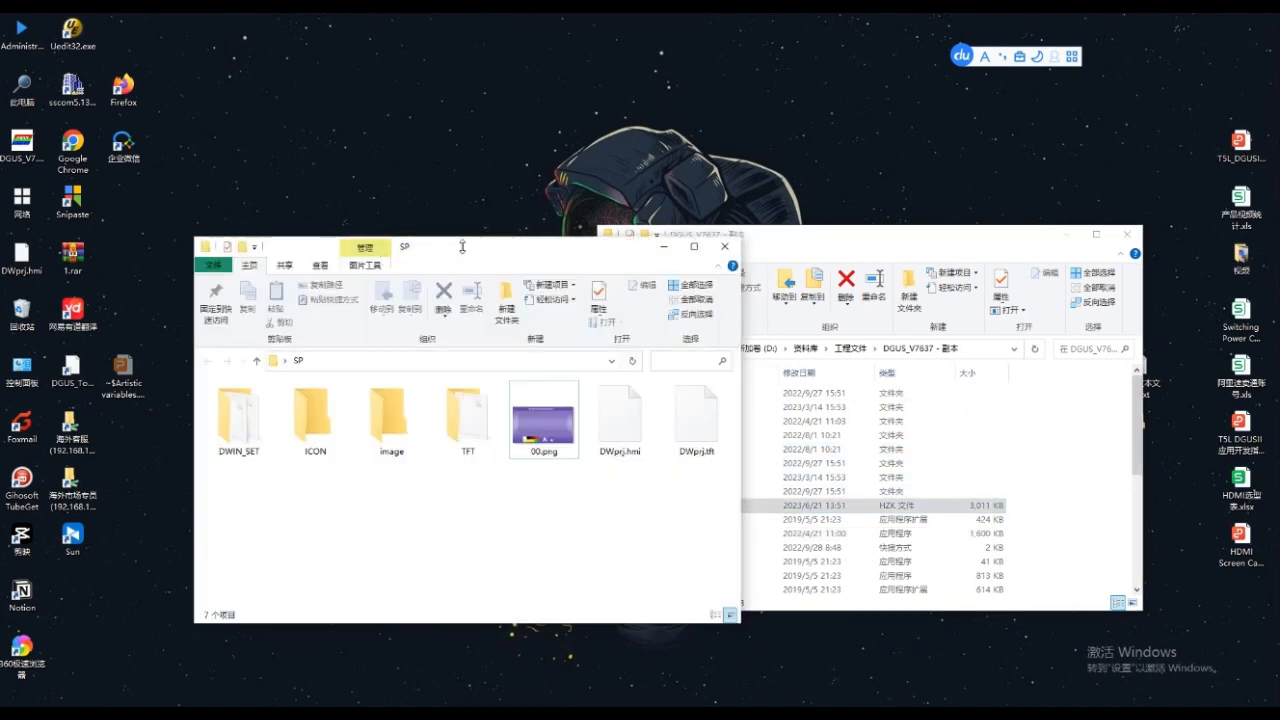
pyautogui.moveTo(463, 257); pyautogui.dragTo(286, 176)
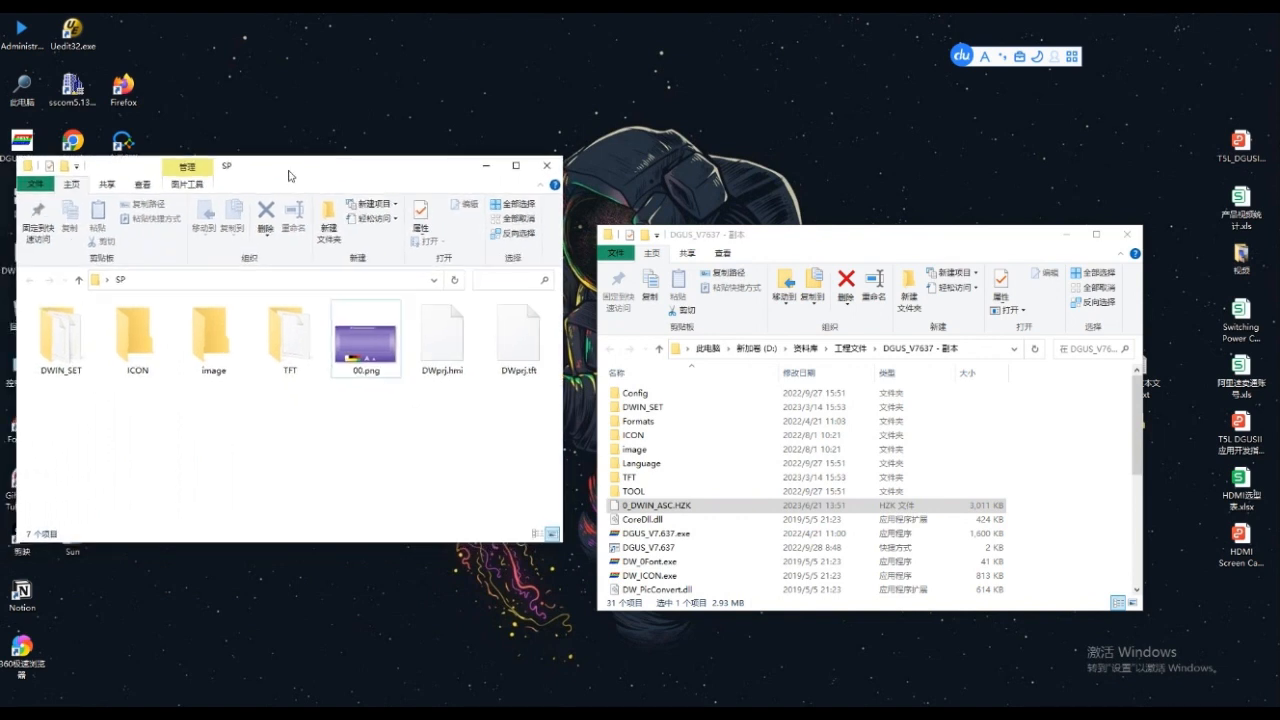
pyautogui.click(67, 353)
pyautogui.doubleClick(67, 353)
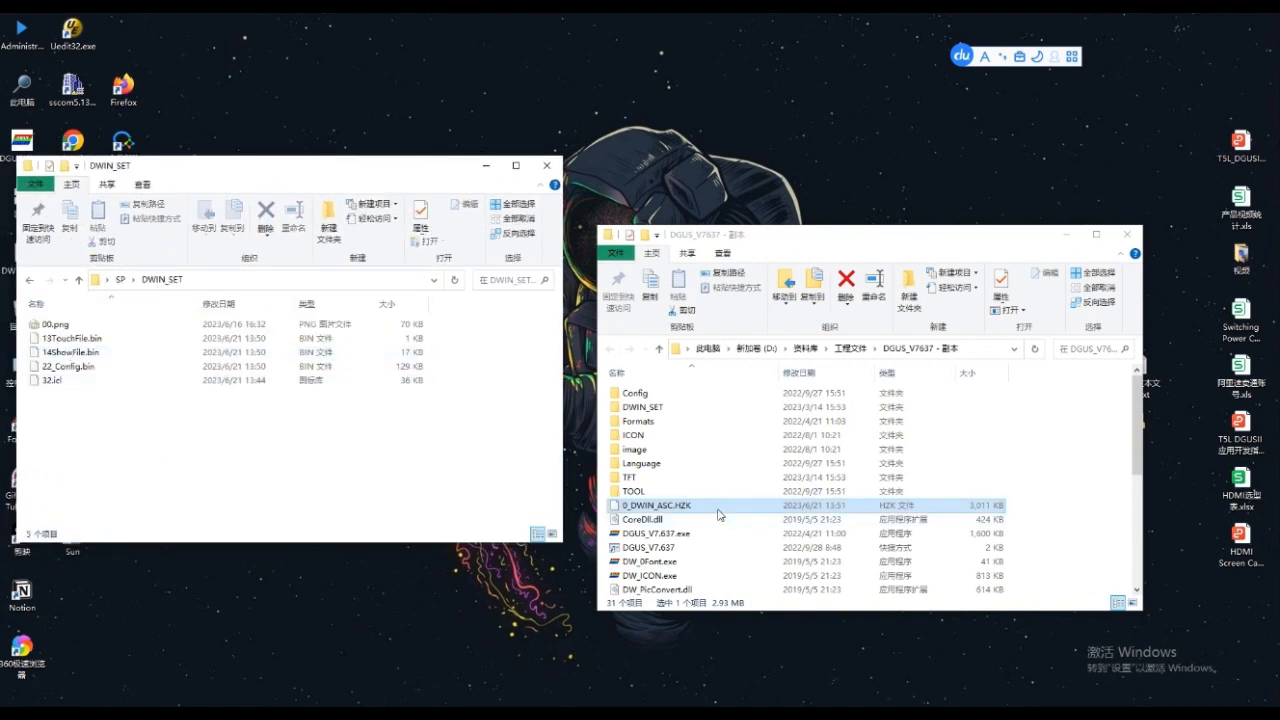
pyautogui.moveTo(700, 505); pyautogui.dragTo(190, 472)
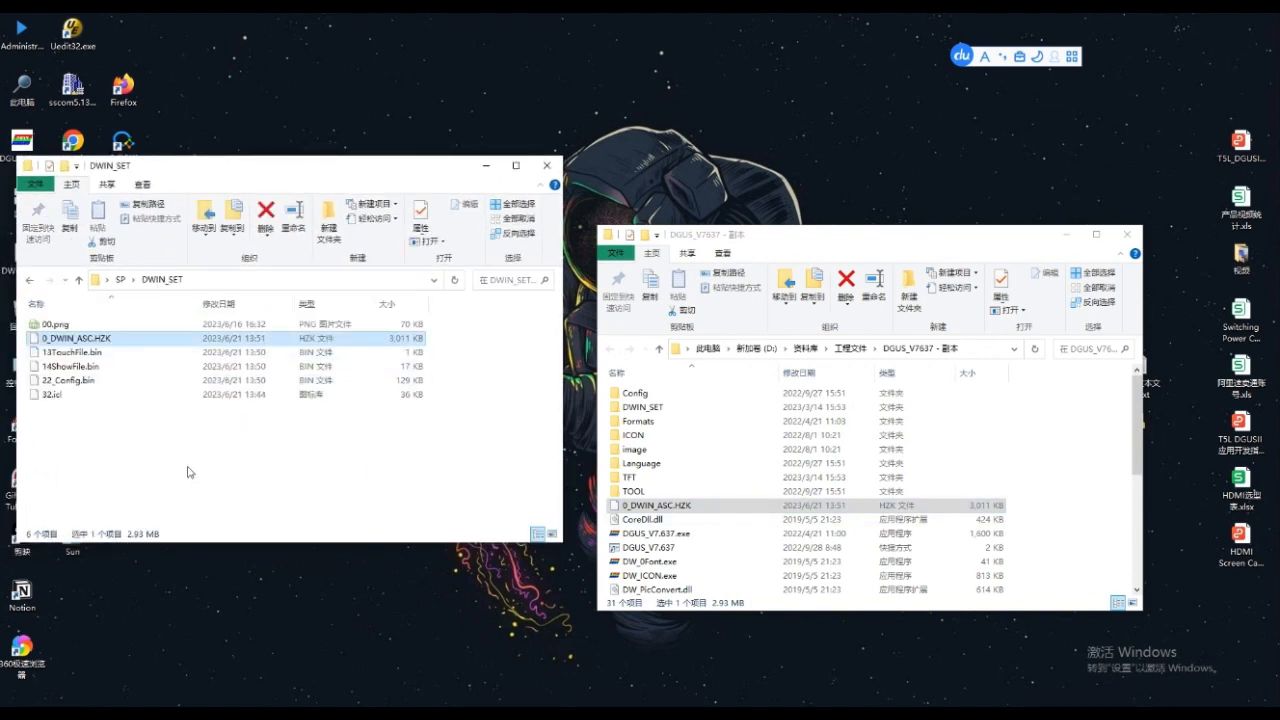
# Close the DGUS program folder window and return from DWIN_SET to the SP project folder.
pyautogui.click(1127, 236)
pyautogui.moveTo(261, 177); pyautogui.dragTo(525, 187)
pyautogui.click(295, 291)
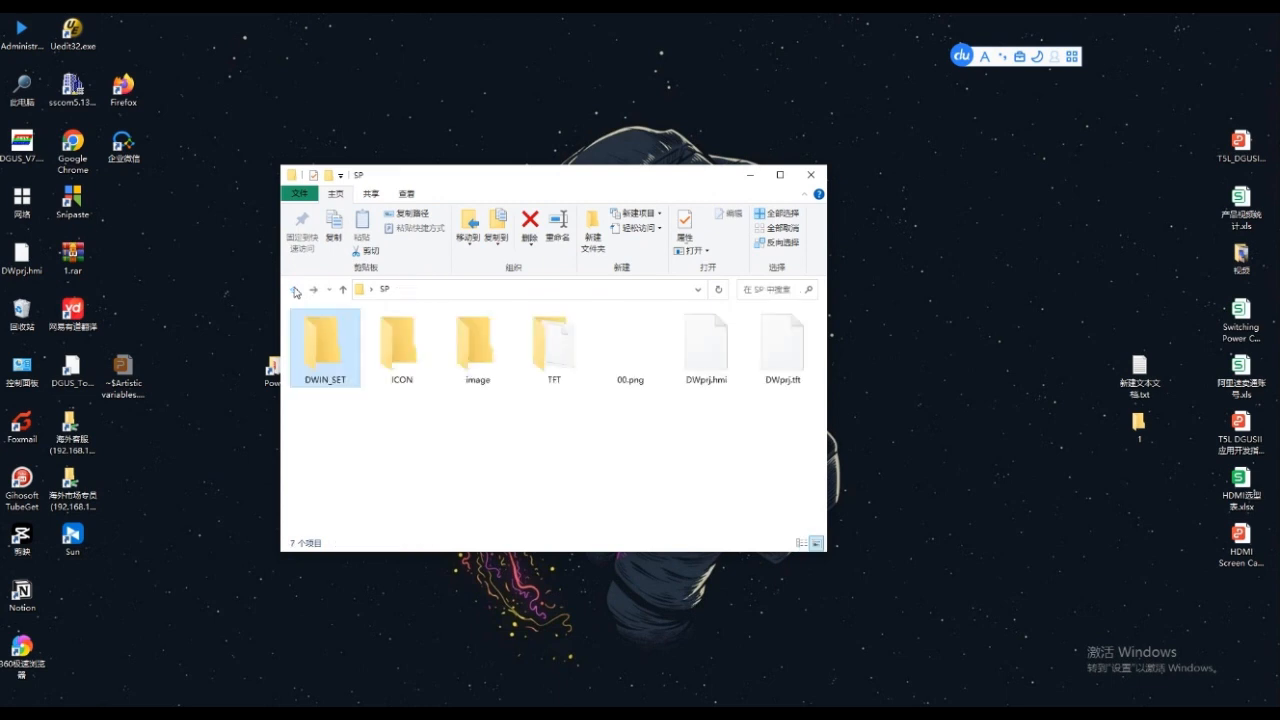